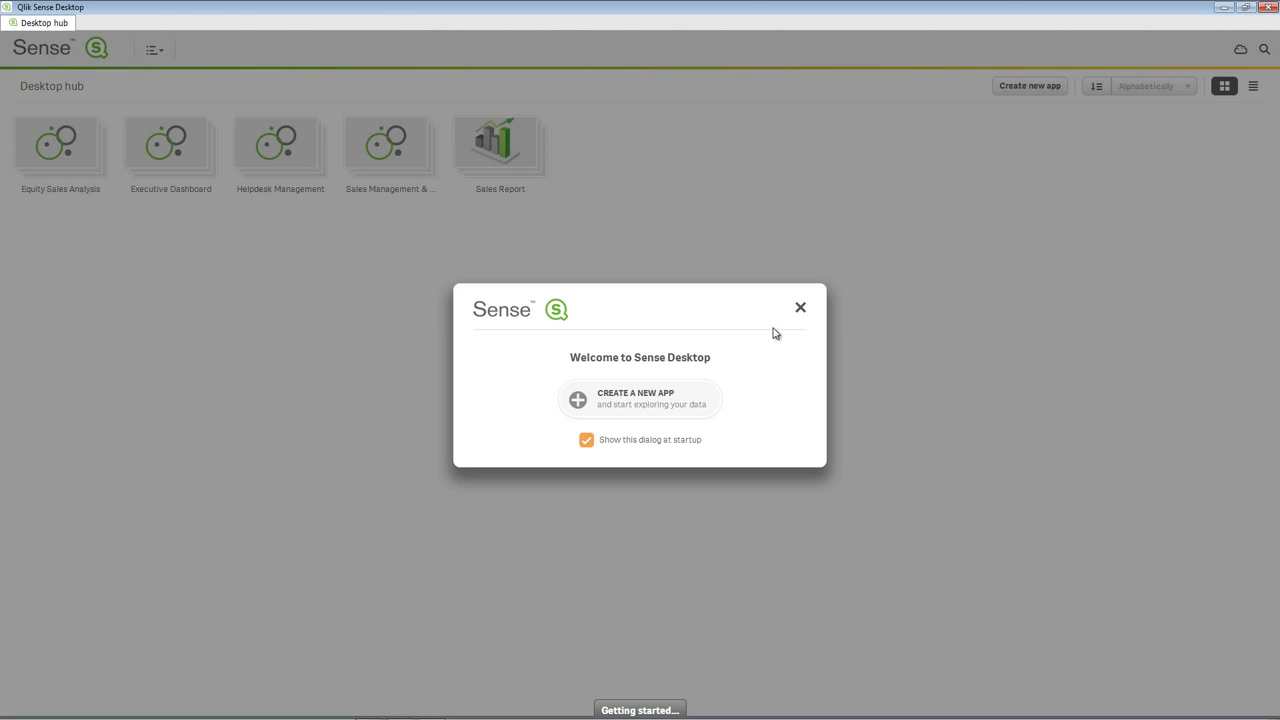
Dismiss the welcome dialog and create a new app named 'My Sales Report'
left_click(800, 310)
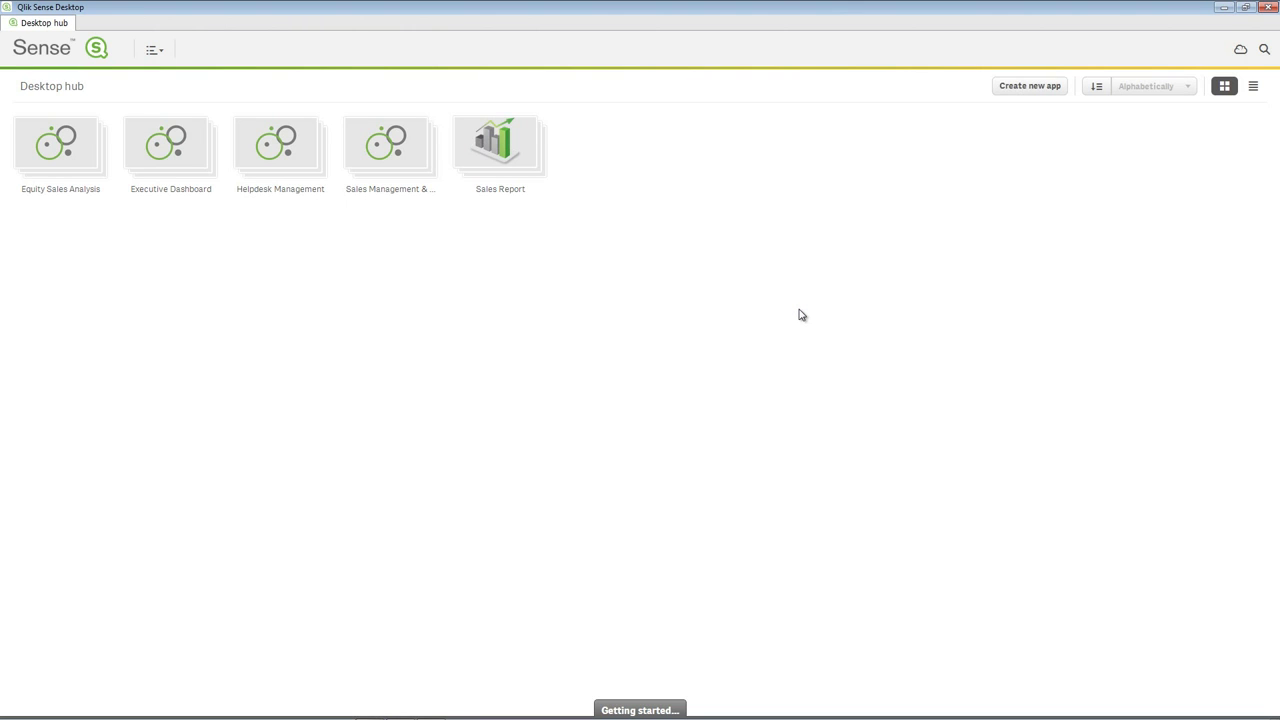
left_click(1034, 92)
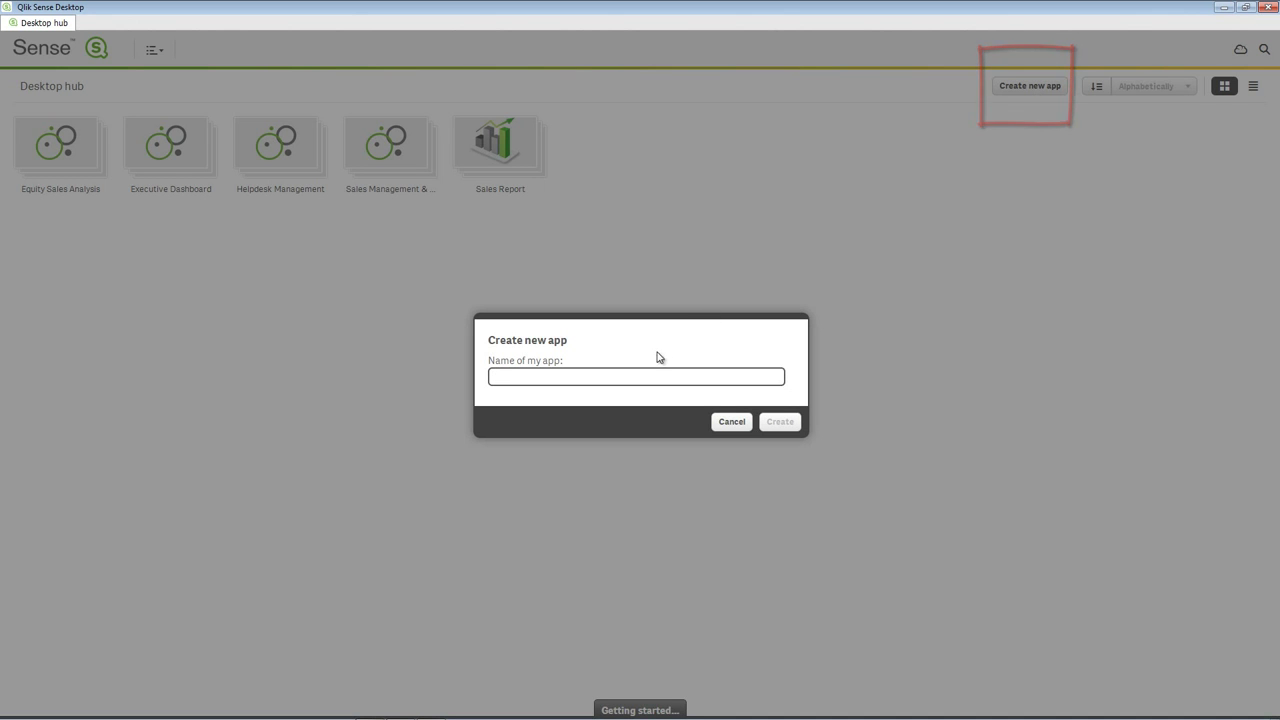
type("My")
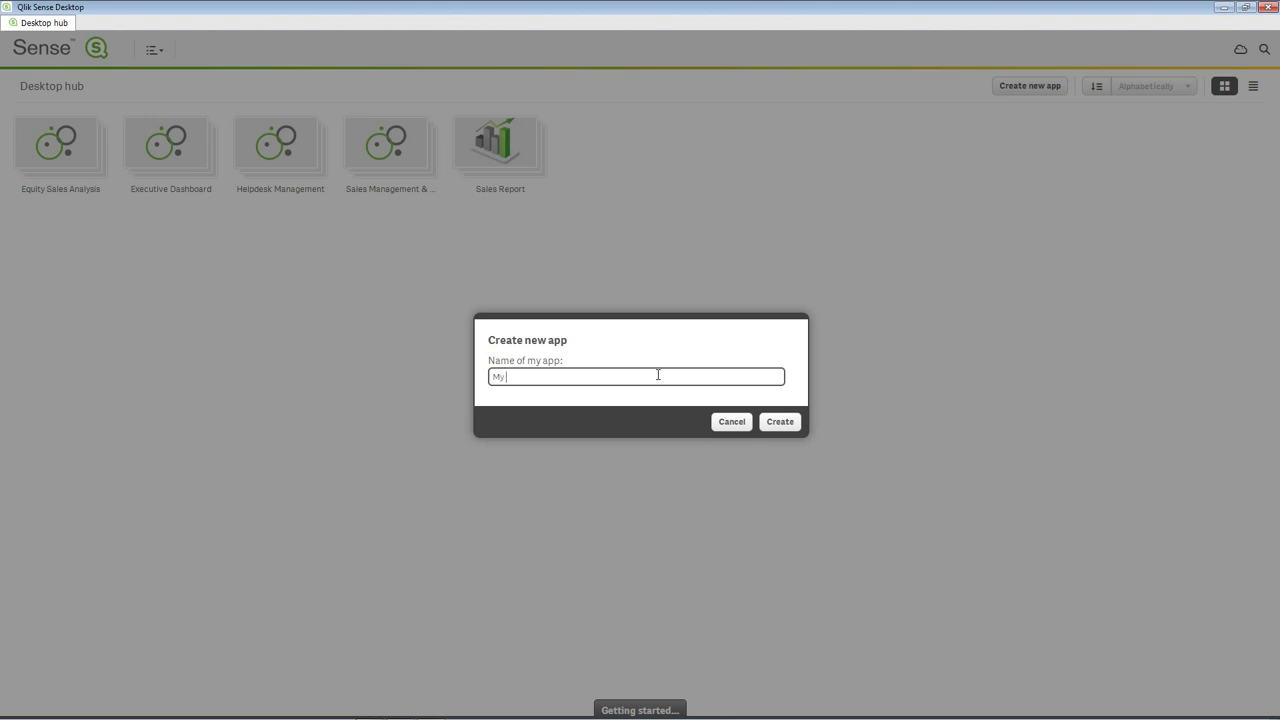
type(" Sales Report")
left_click(780, 422)
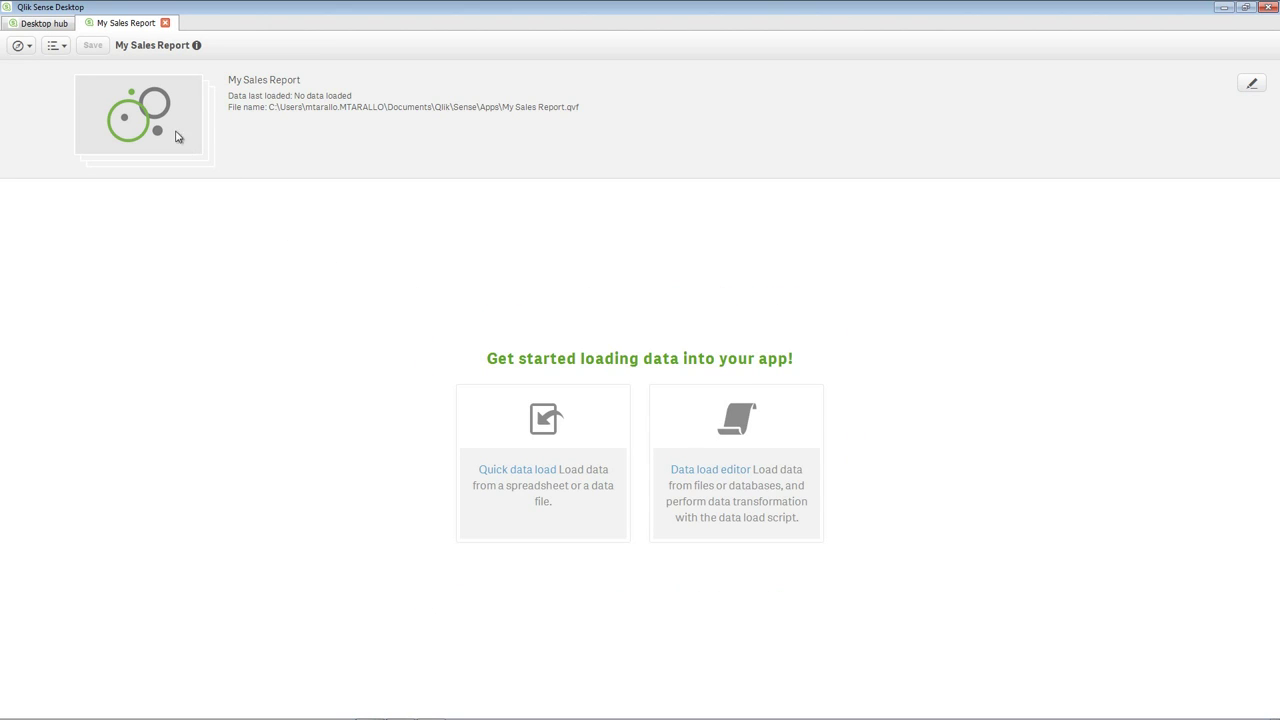
Quick-load gettingstarteddata.xls from the Documents > data folder and preview its tables
left_click(56, 46)
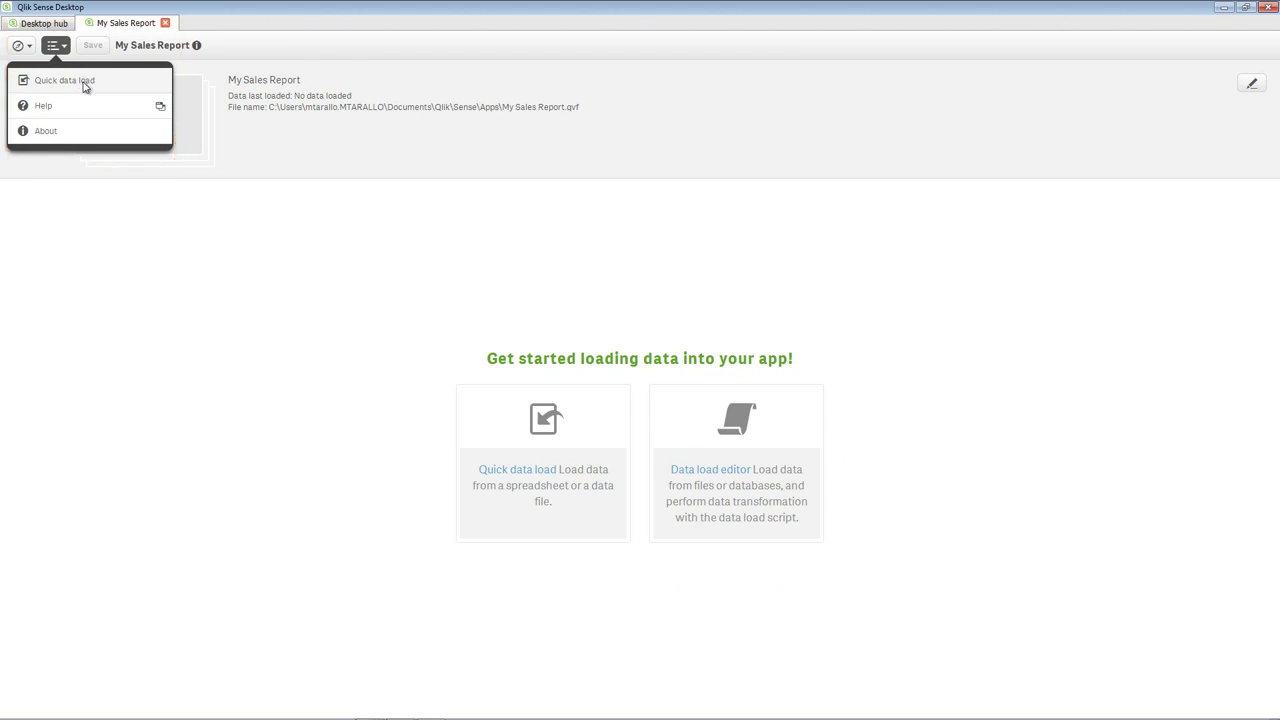
left_click(85, 89)
scroll(811, 370, "down", 2)
mouse_move(811, 370)
left_mouse_down()
mouse_move(809, 409)
mouse_move(806, 354)
left_mouse_up()
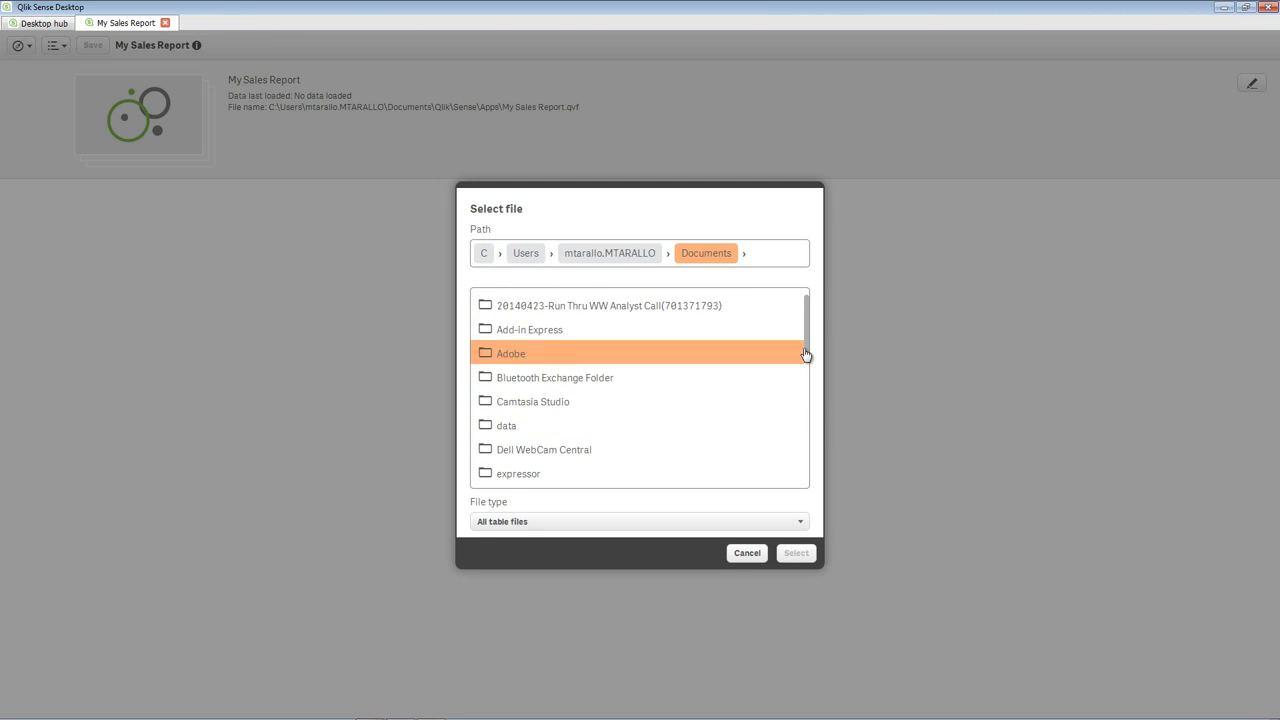
left_click(801, 522)
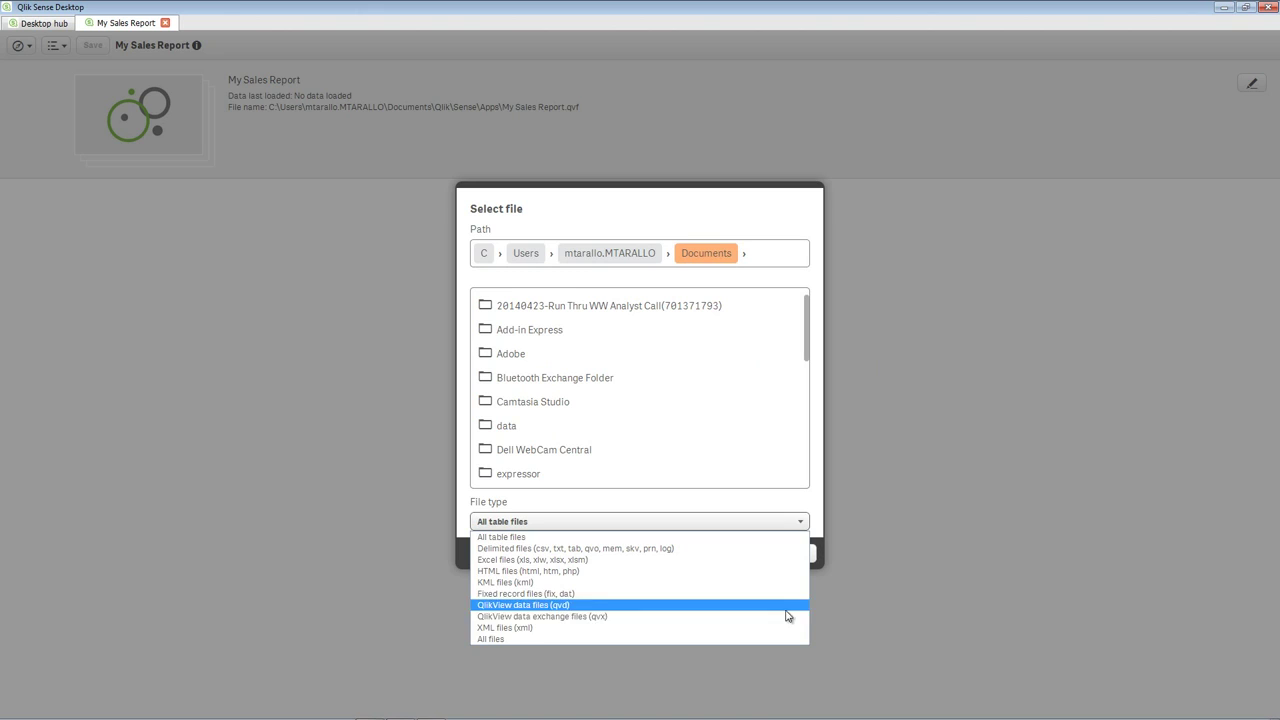
left_click(564, 432)
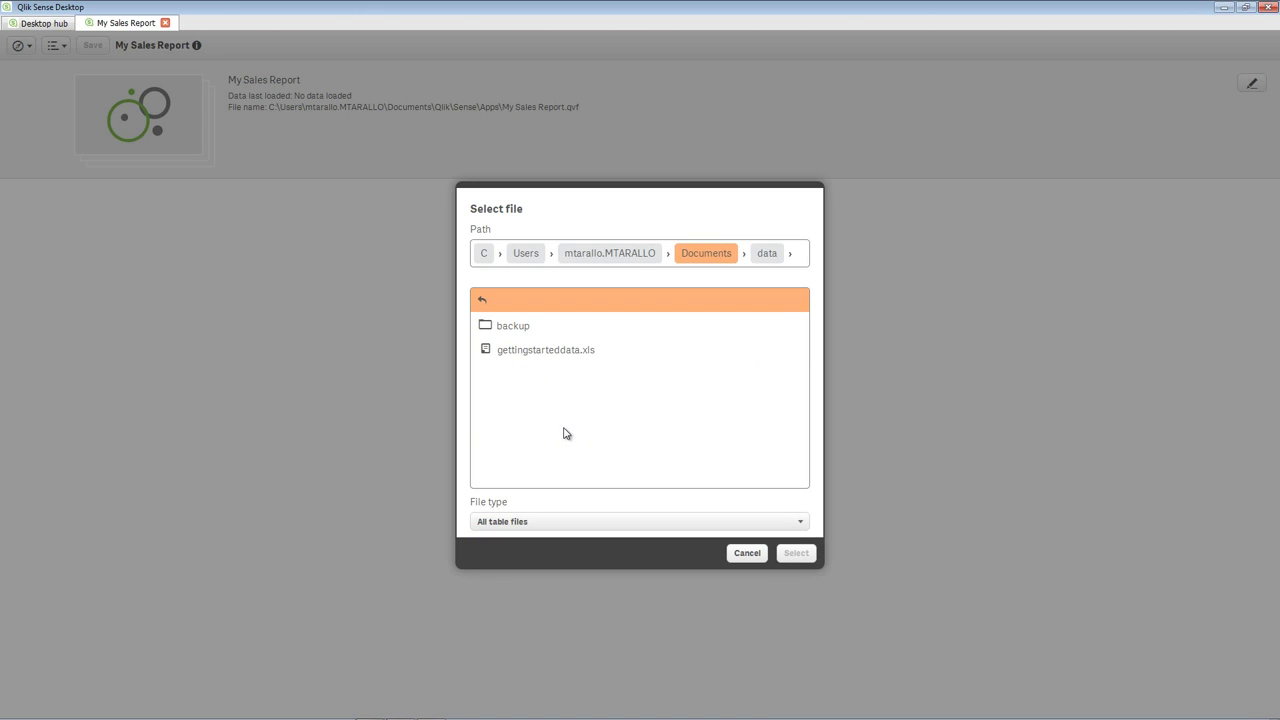
left_click(568, 356)
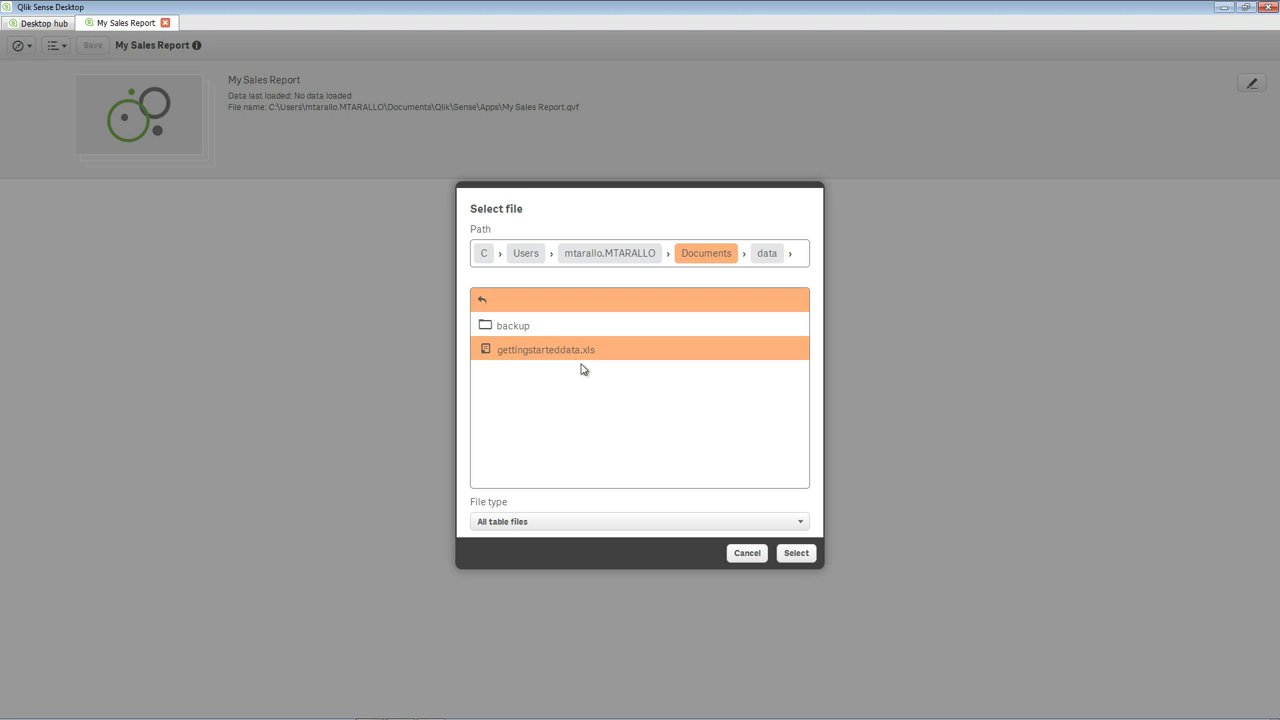
left_click(796, 553)
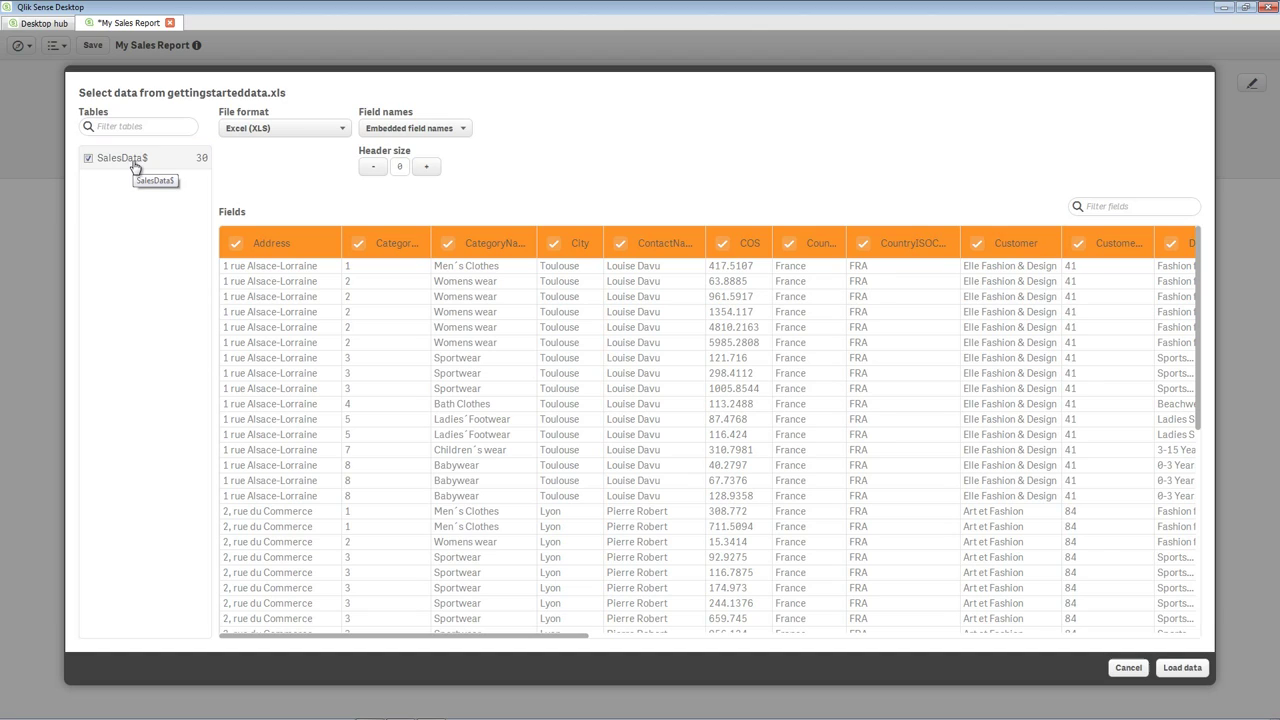
Uncheck and recheck the Address field so all 30 SalesData$ fields stay selected
left_click(235, 243)
left_click(358, 244)
left_click(358, 244)
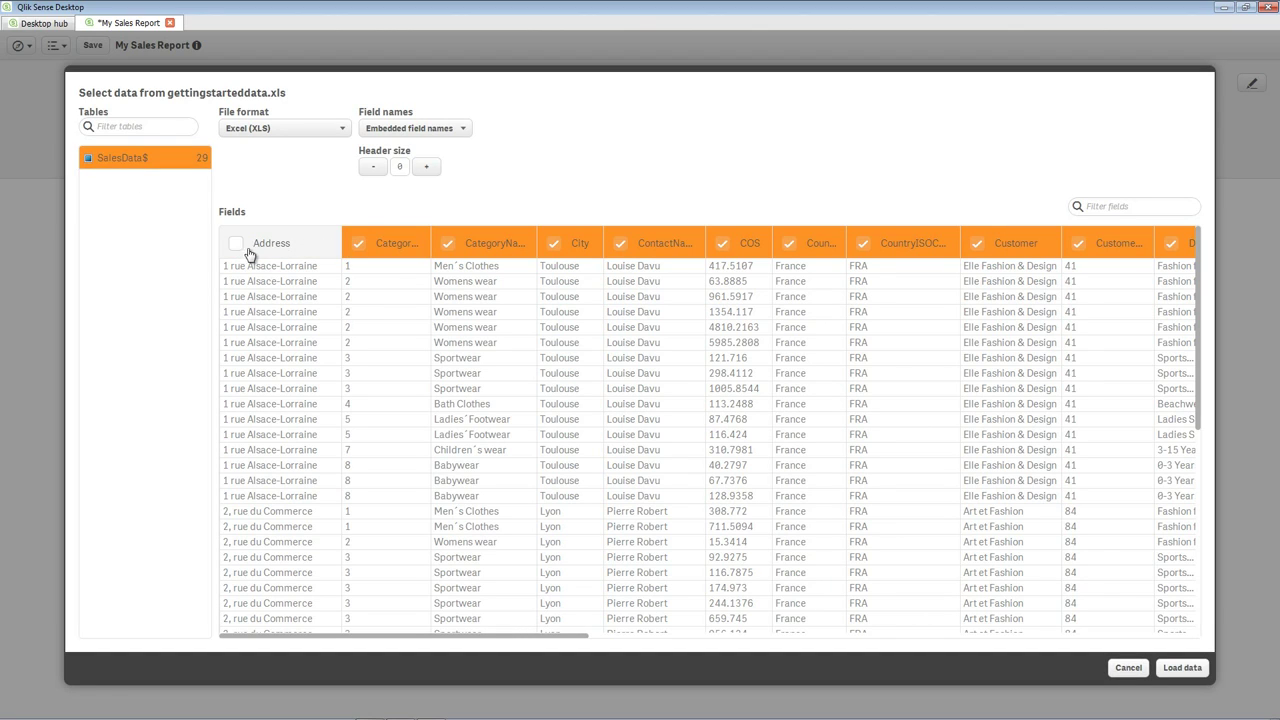
left_click(235, 243)
left_click(292, 243)
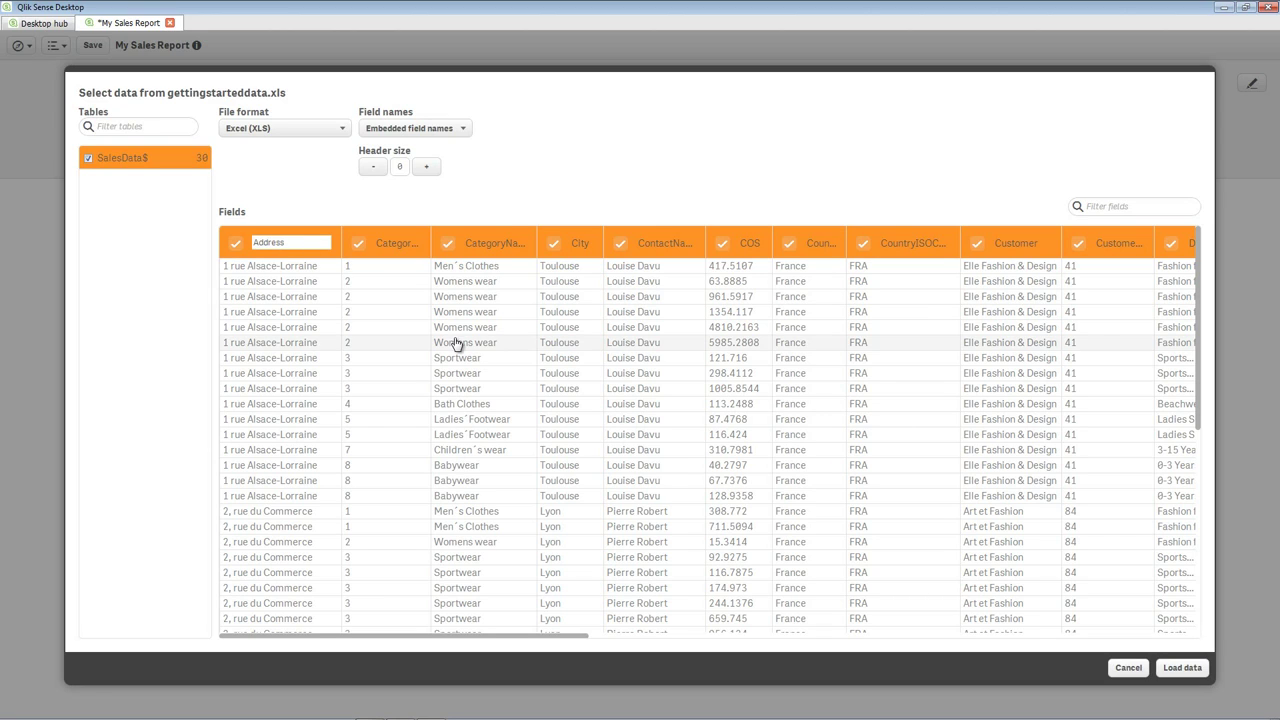
Load the selected data and open My new sheet for editing
left_click(1183, 668)
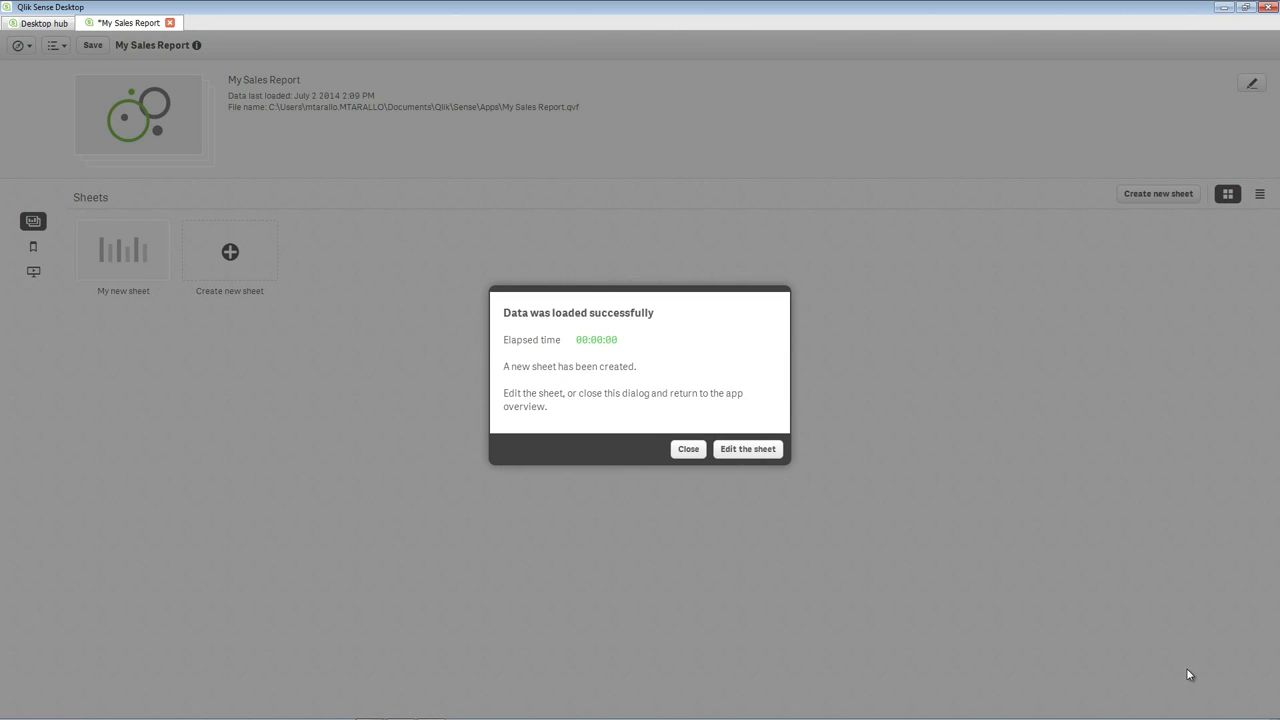
left_click(755, 449)
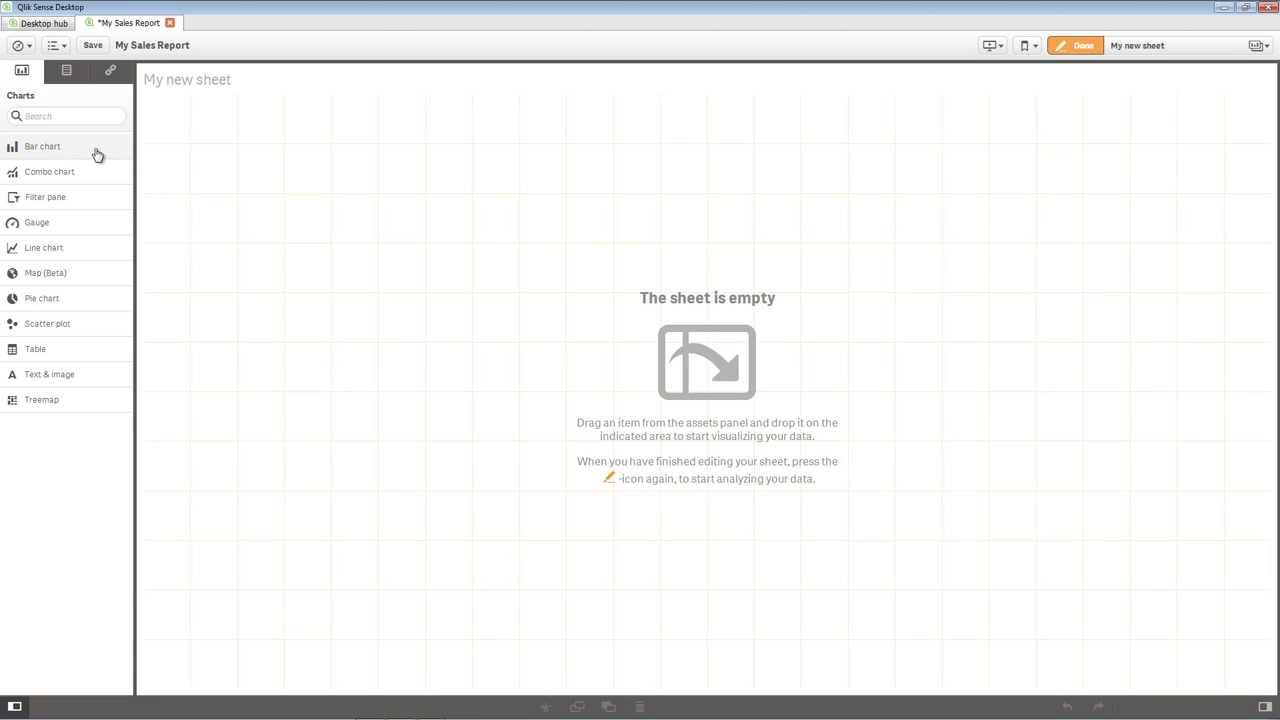
Place a bar chart covering the whole sheet, then browse Fields and Master items
left_click_drag(97, 152, 717, 360)
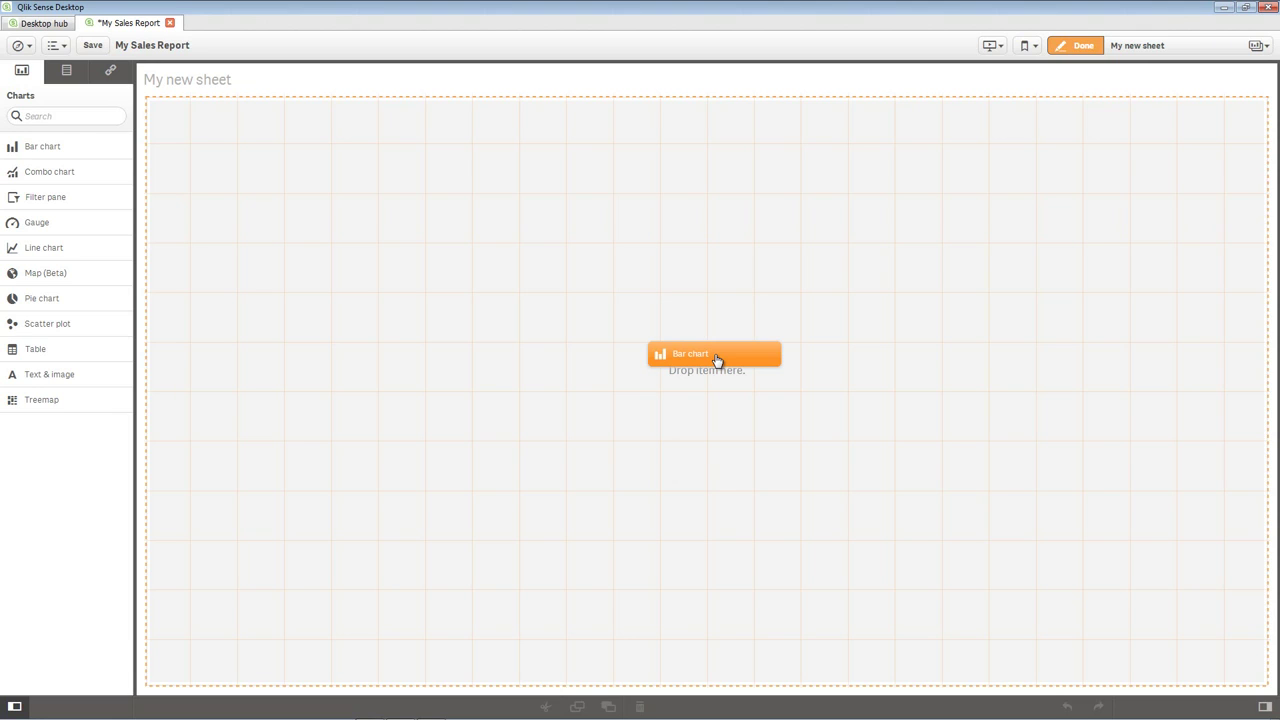
left_click_drag(717, 360, 716, 360)
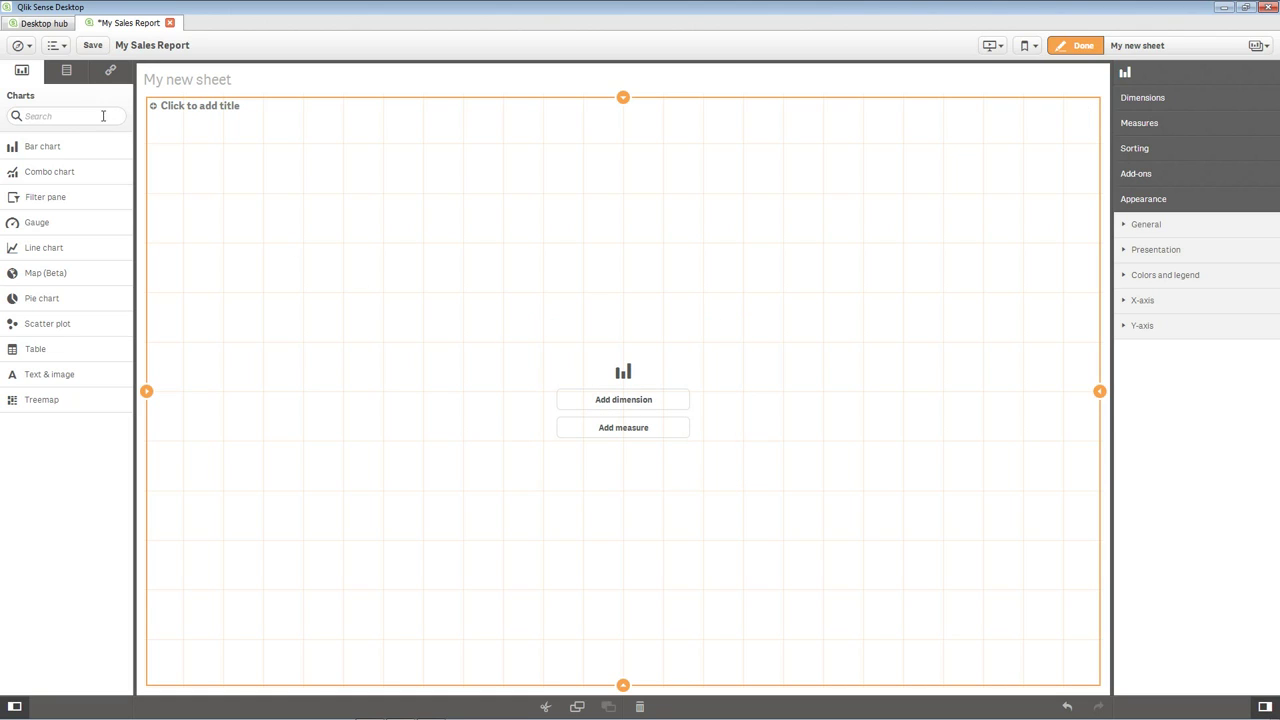
left_click(70, 76)
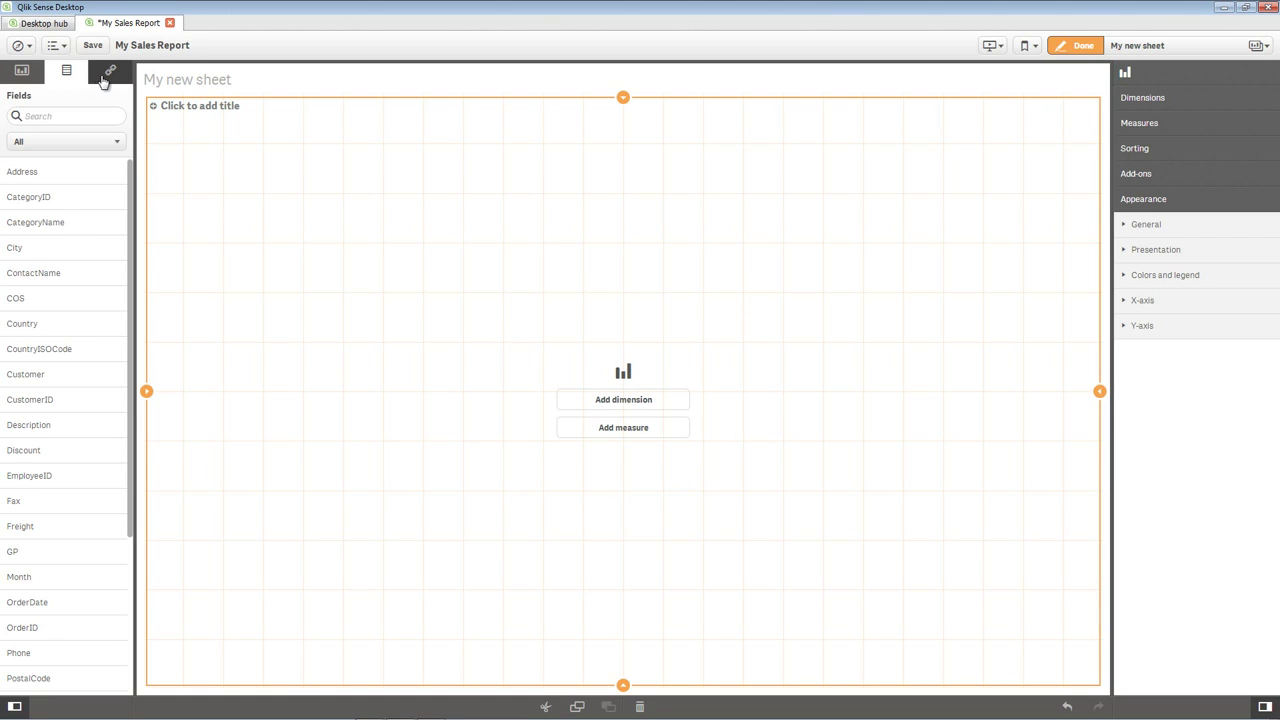
left_click(108, 71)
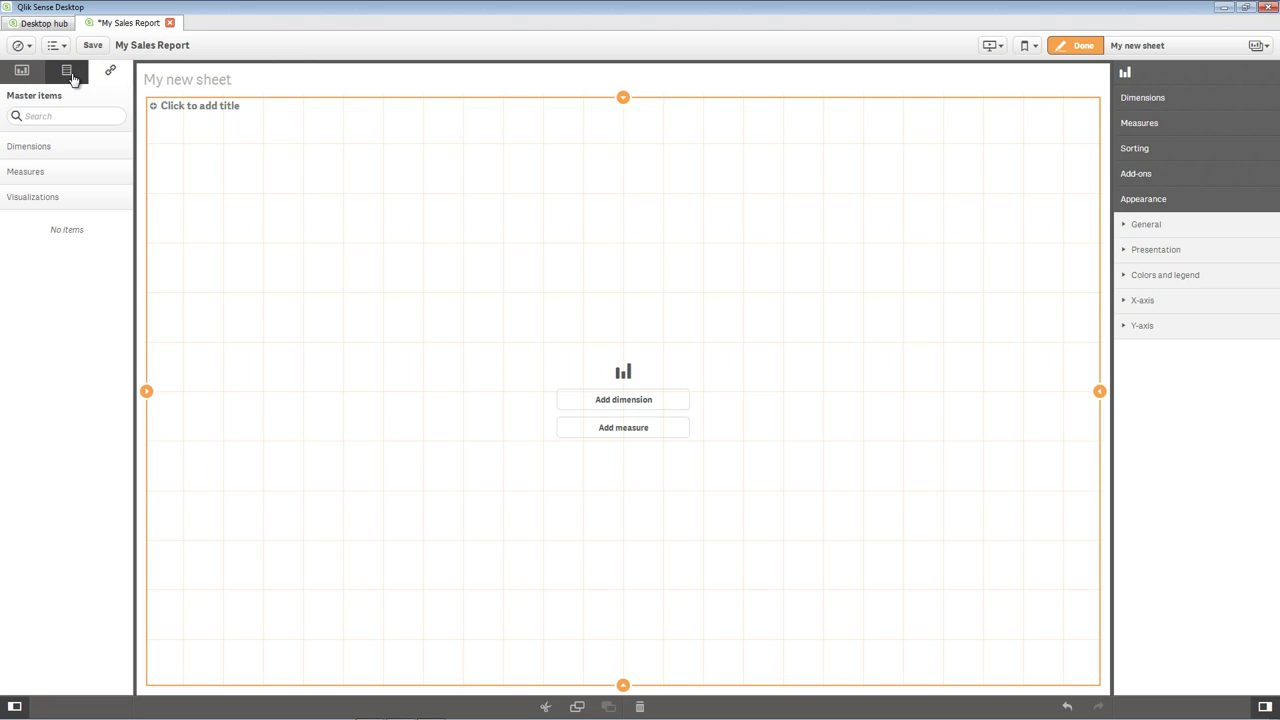
left_click(70, 78)
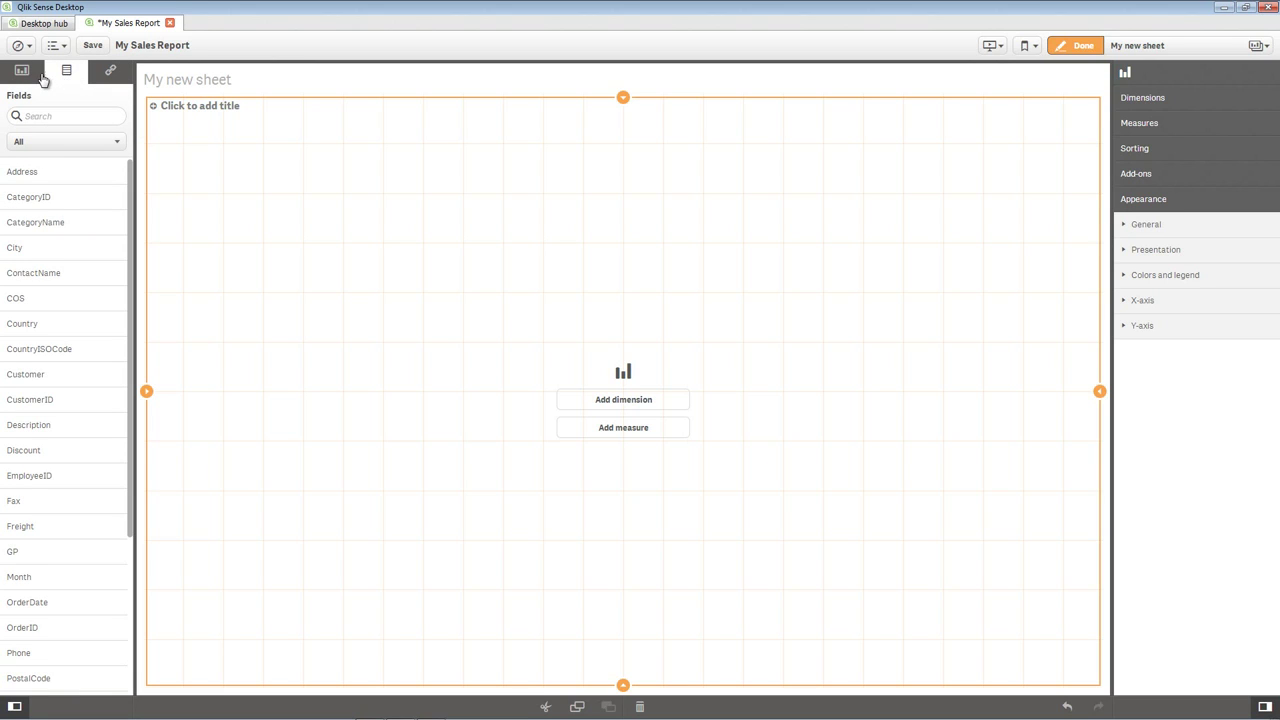
left_click(36, 76)
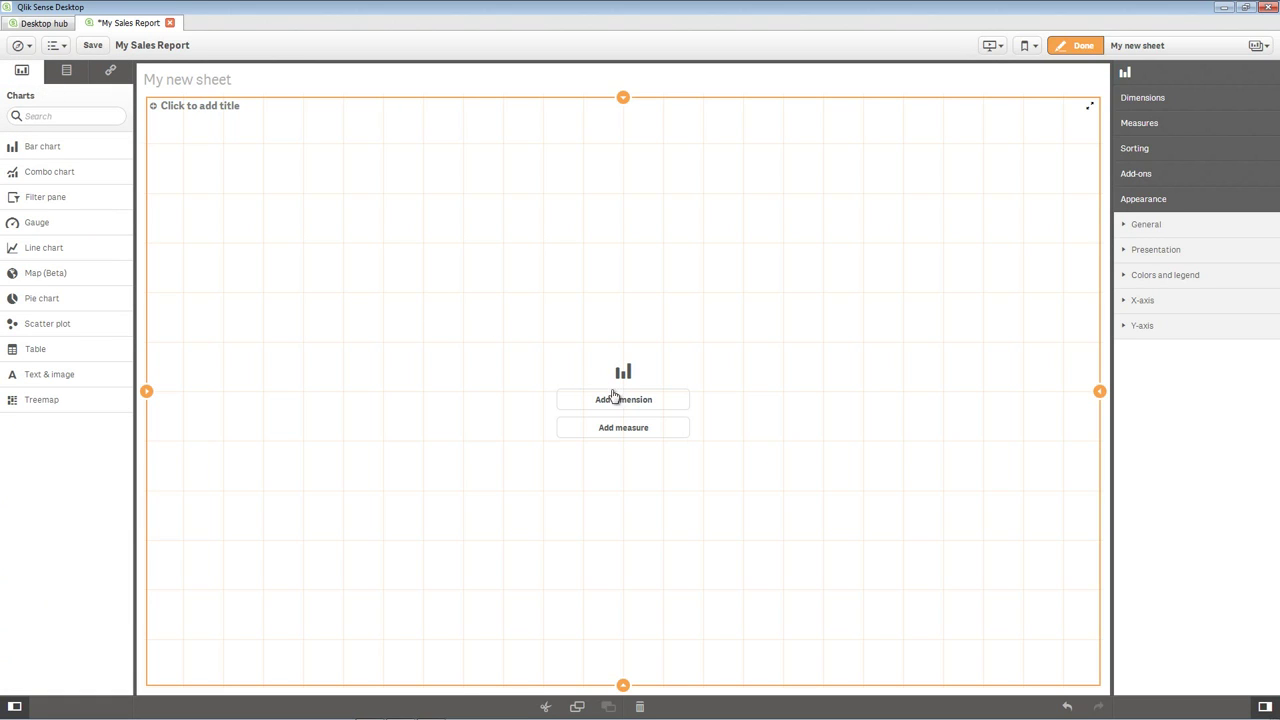
Set Country as the bar chart's dimension
left_click(658, 408)
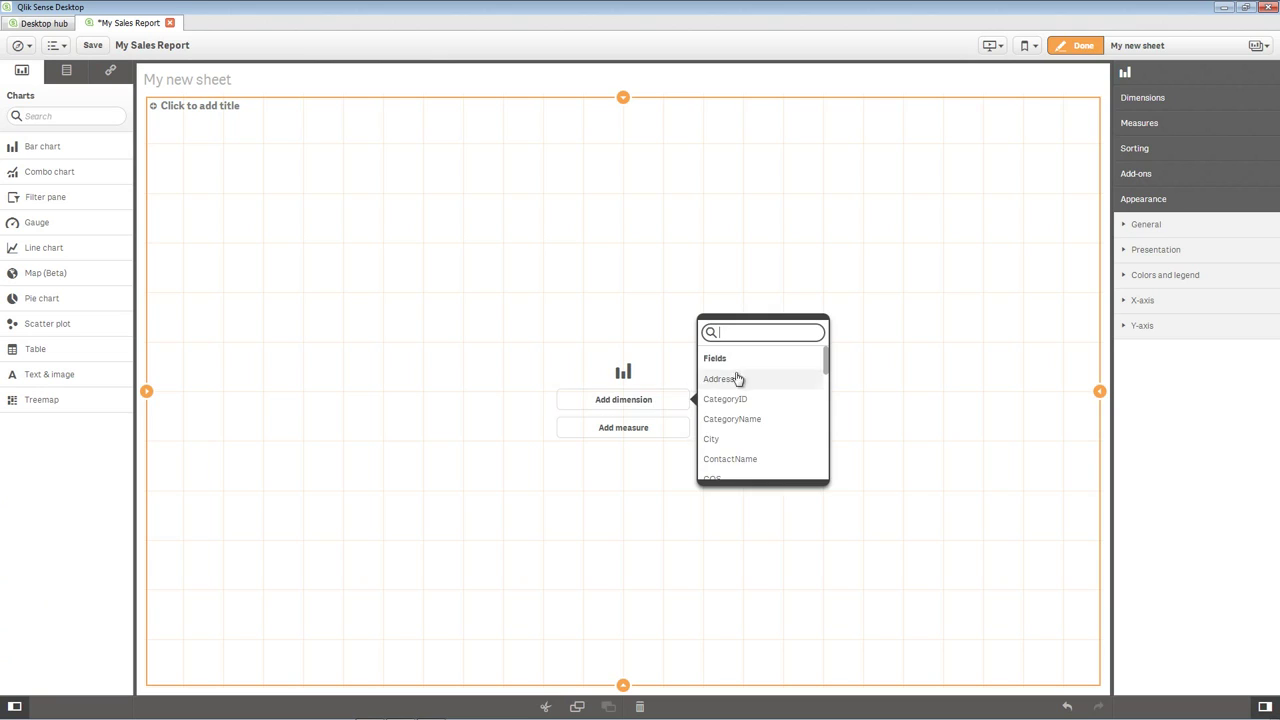
scroll(760, 400, "down", 2)
left_click(743, 432)
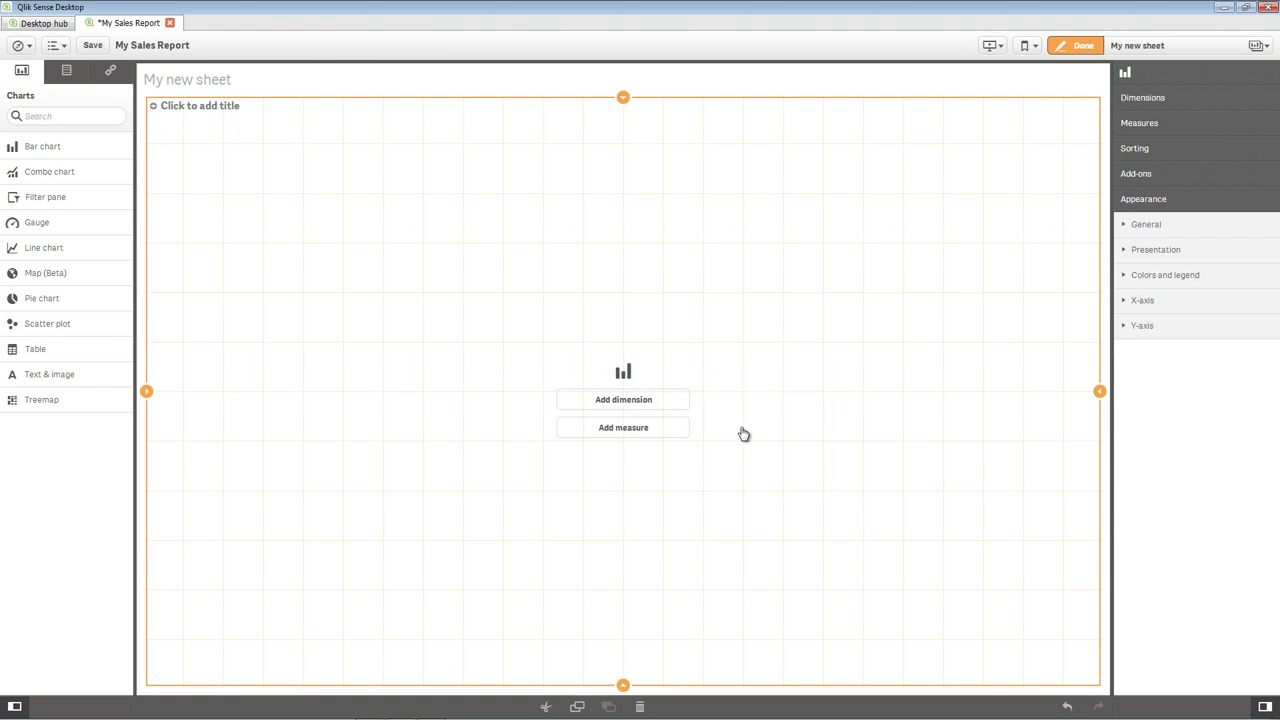
Add Sum([Sales]) as the chart's measure, showing total sales per country
left_click(668, 436)
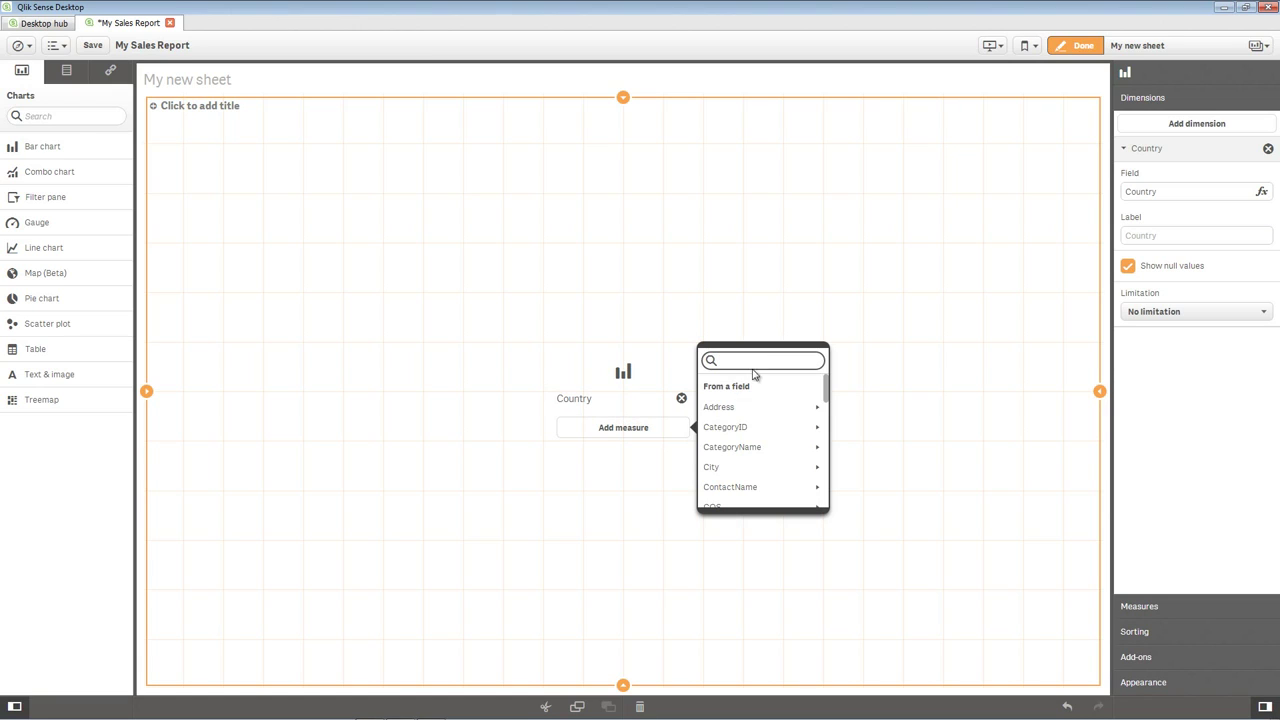
type("Sal")
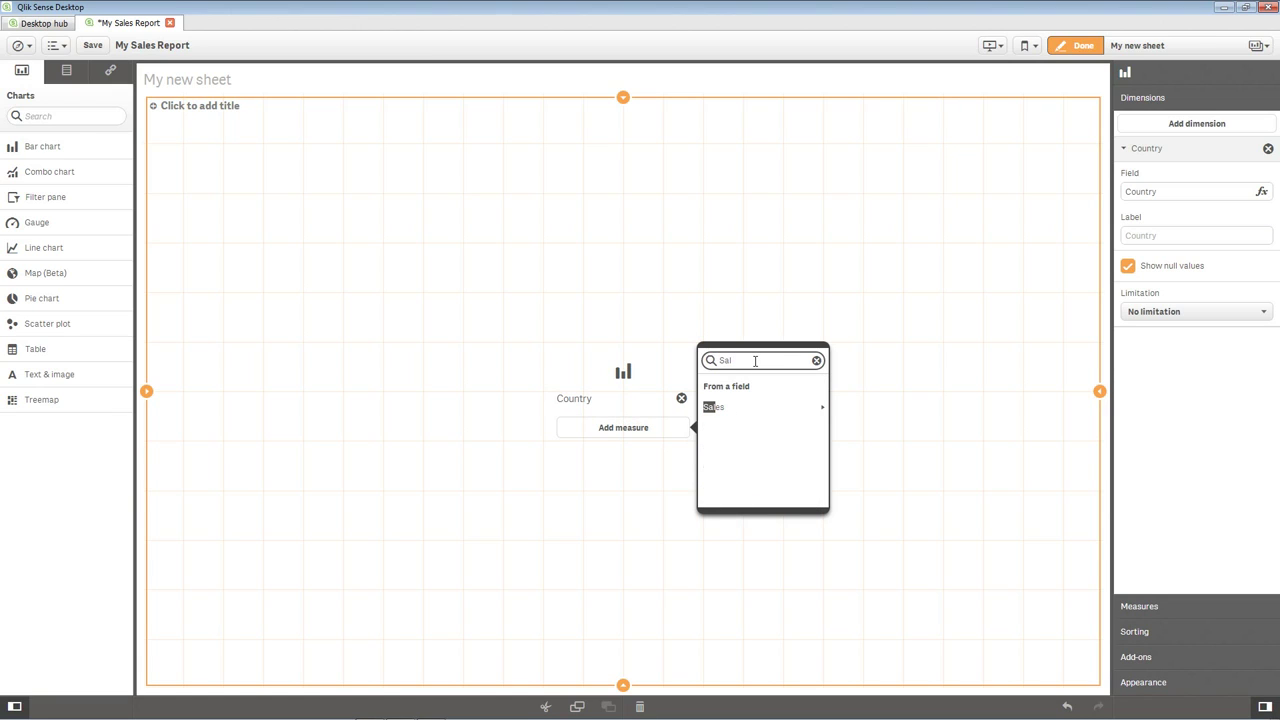
left_click(757, 409)
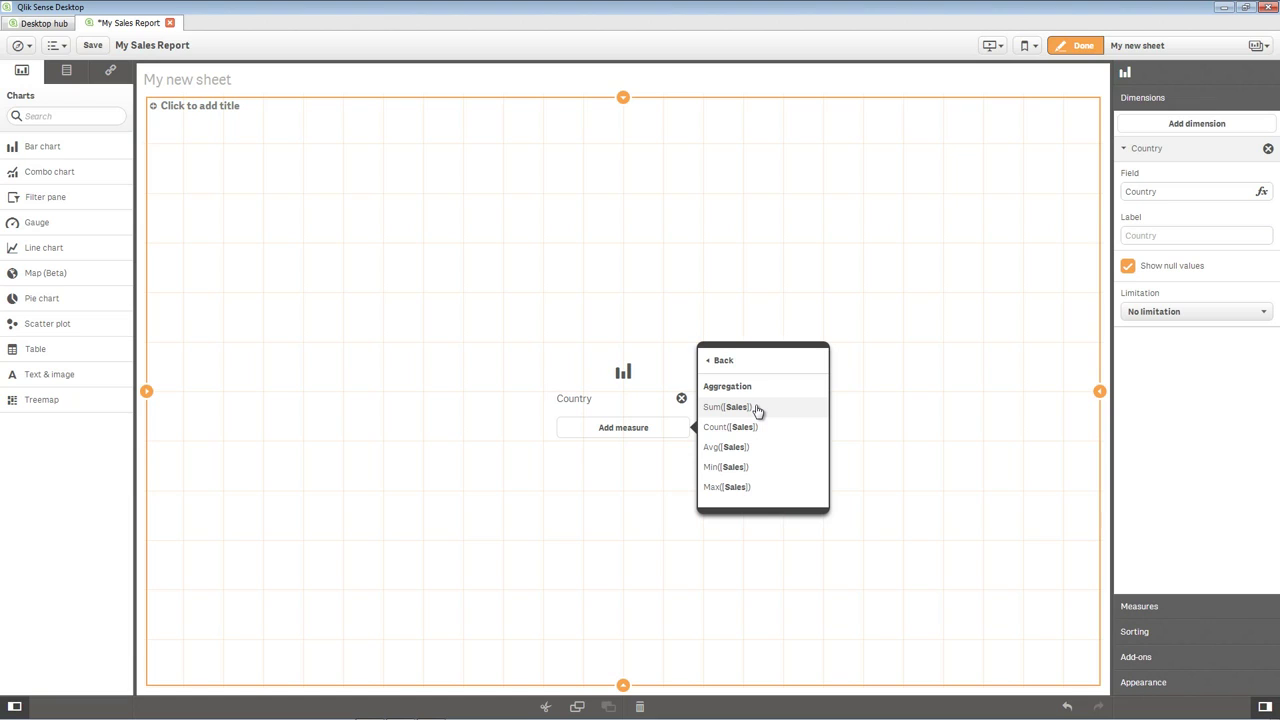
left_click(757, 409)
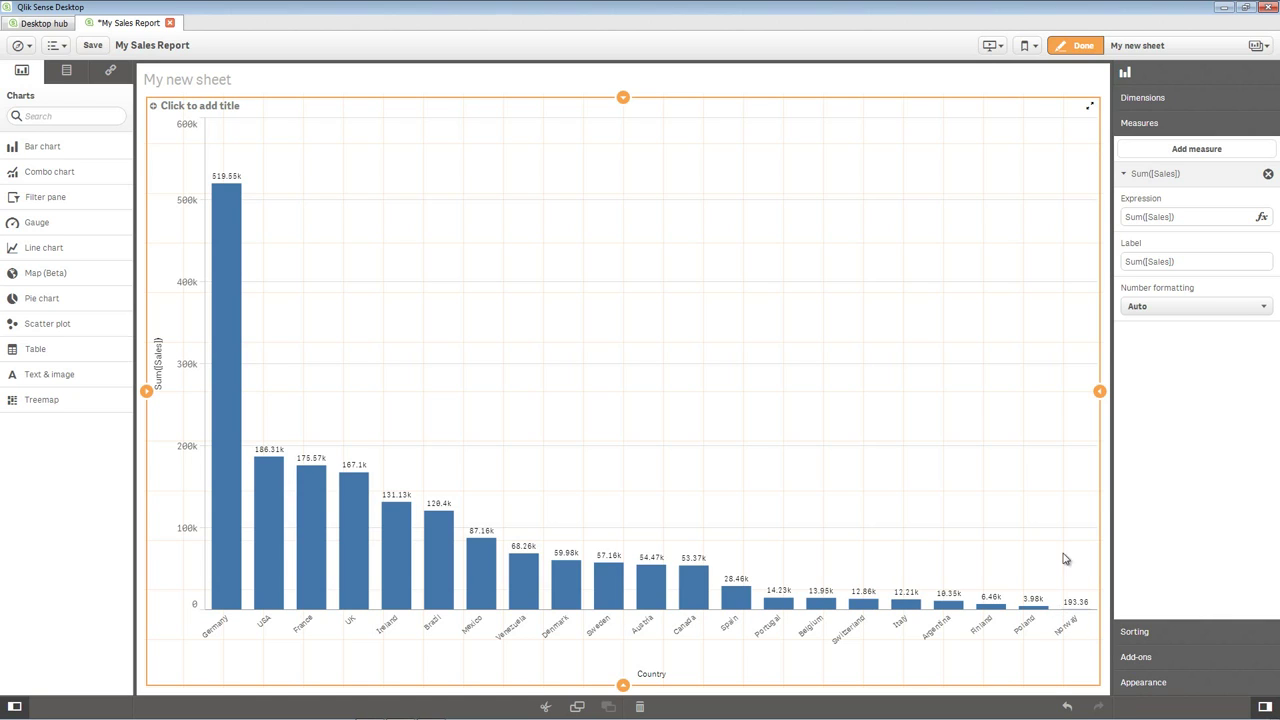
left_click(1076, 46)
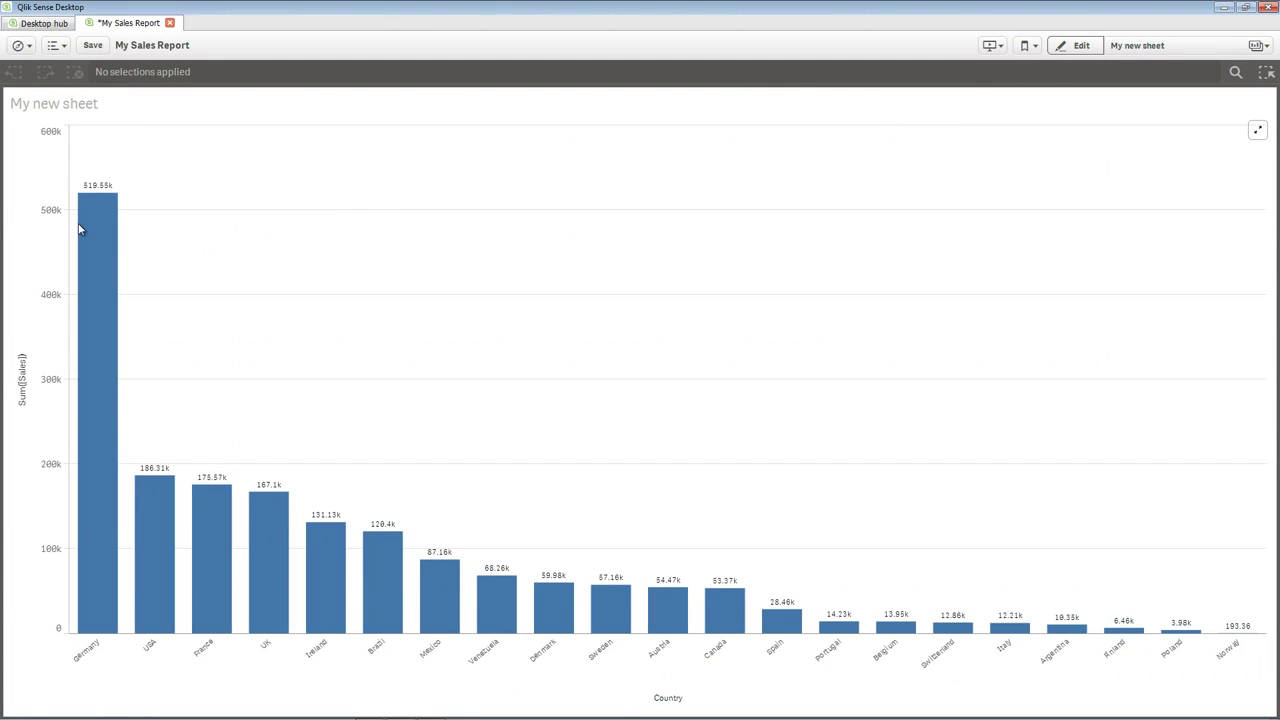
left_click_drag(22, 222, 24, 416)
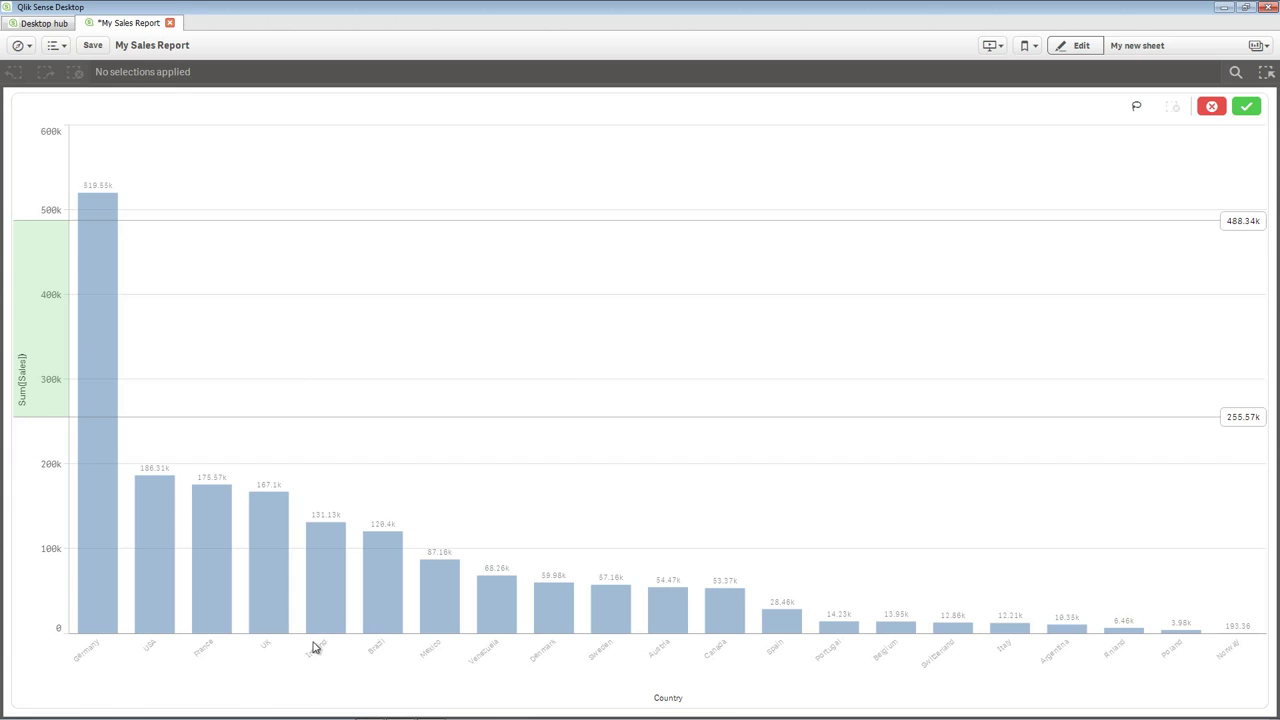
left_click_drag(314, 643, 565, 670)
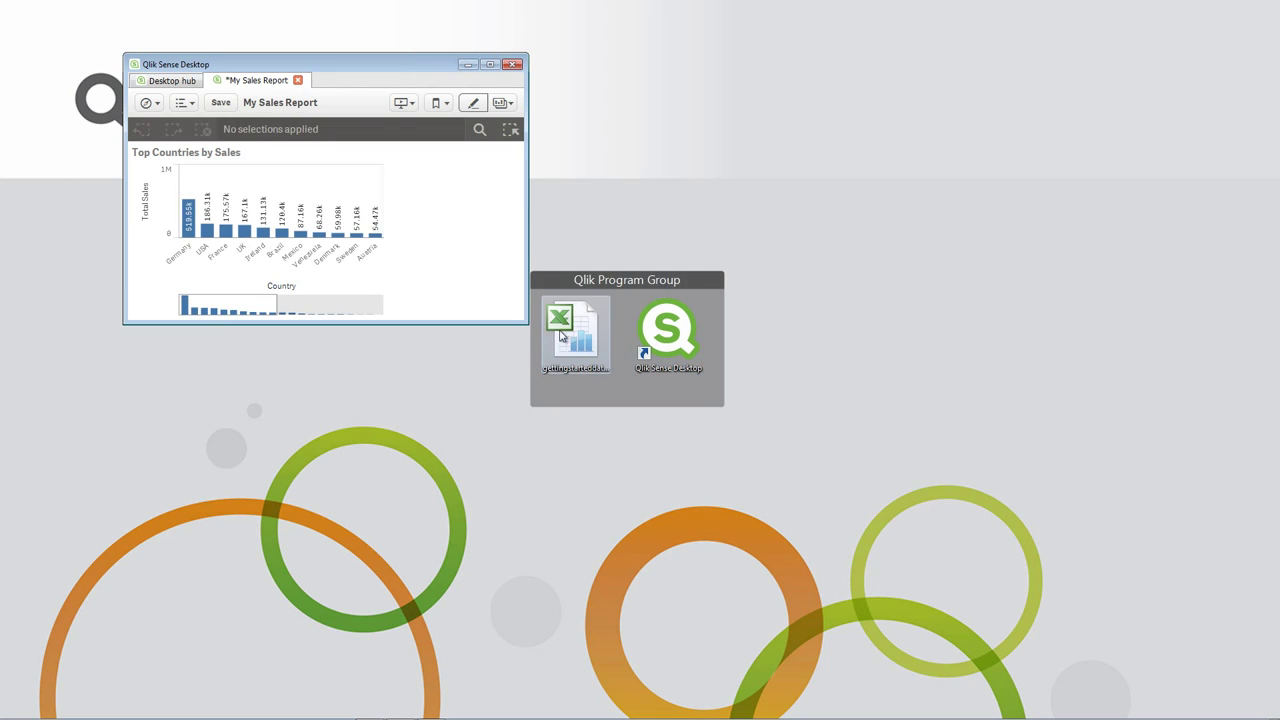
left_click_drag(528, 325, 480, 343)
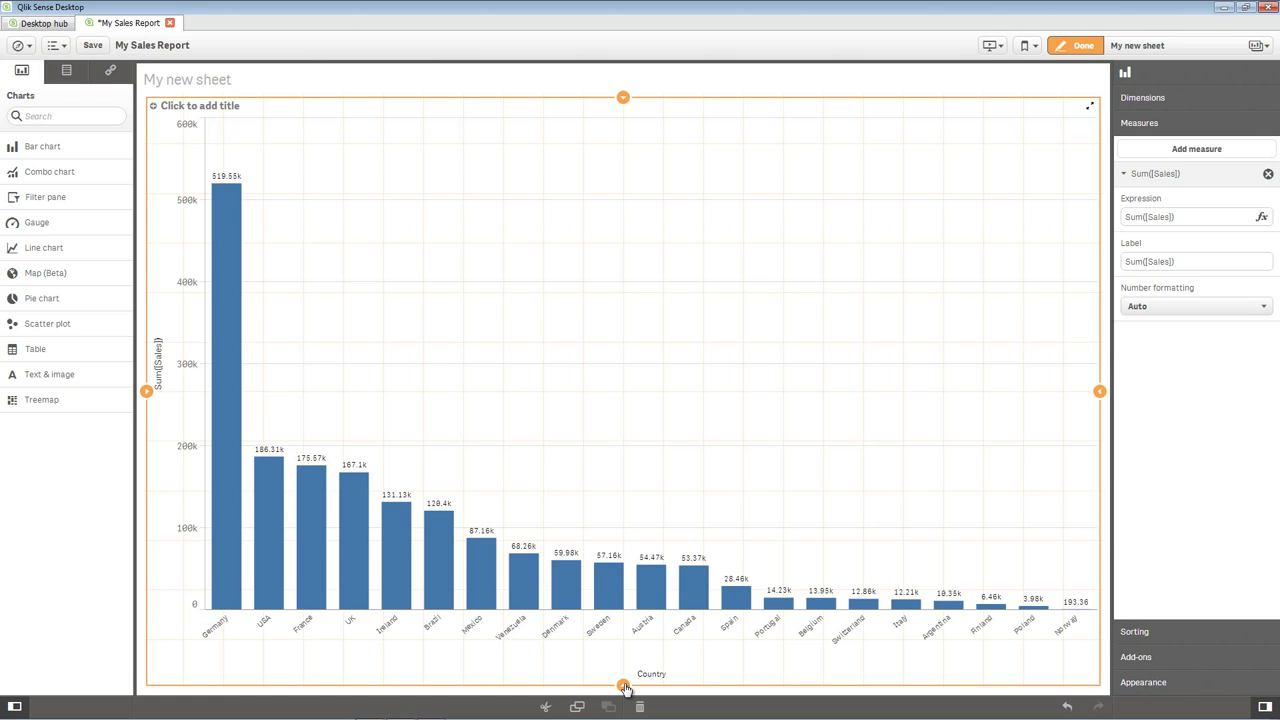
Resize the chart to the sheet's upper right, relabel the measure 'Total Sales', format as Money
left_click_drag(623, 688, 623, 437)
left_click_drag(146, 268, 507, 296)
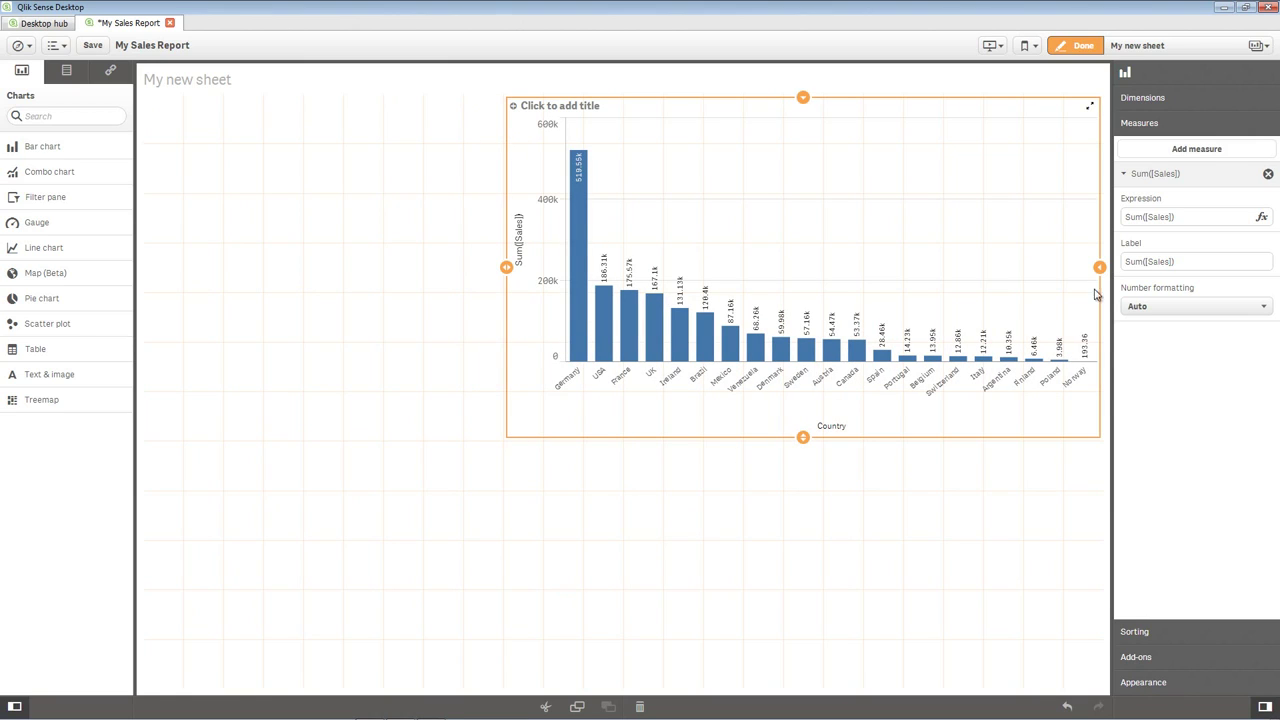
left_click(1145, 261)
key("ctrl+a")
type("T")
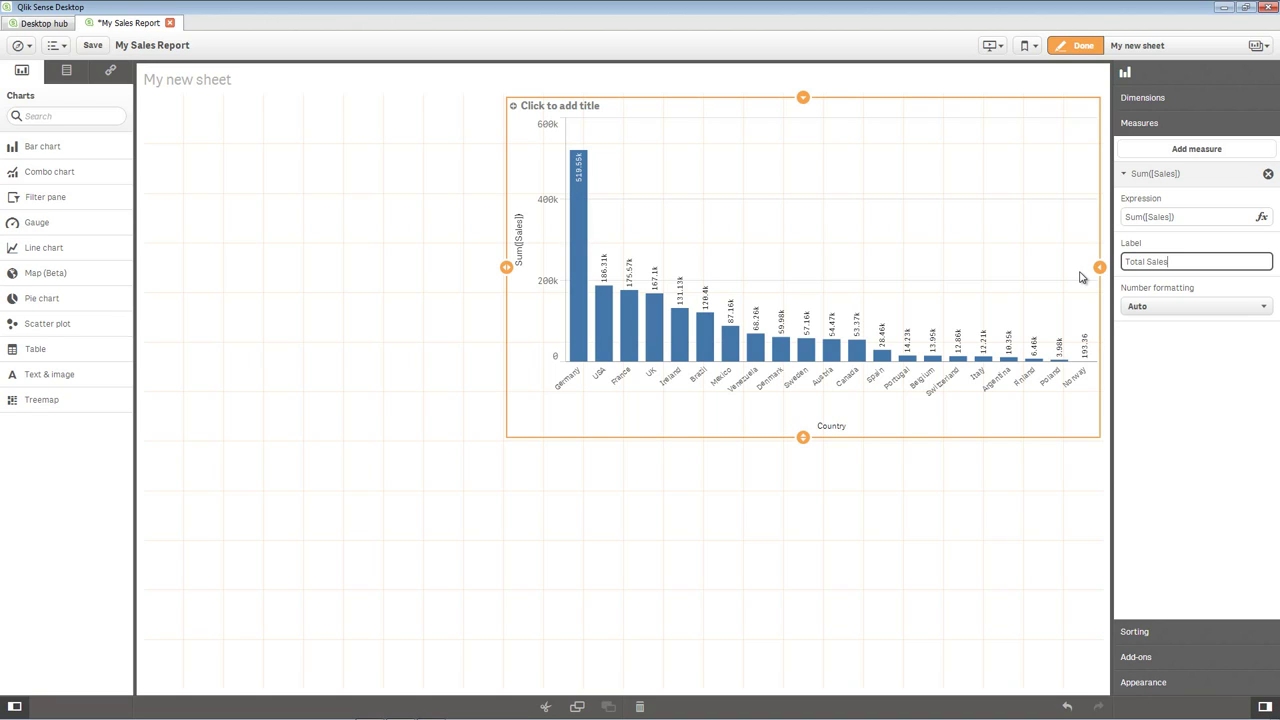
type("otal Sales")
left_click(1200, 309)
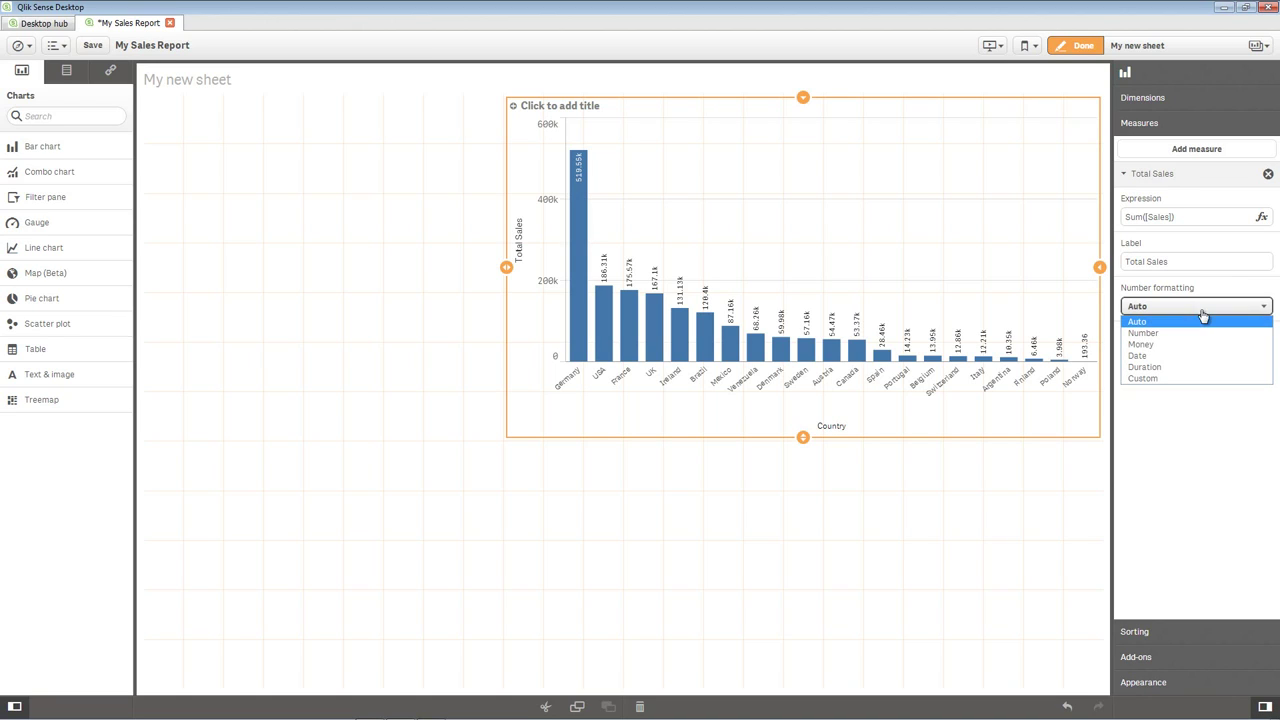
left_click(1199, 344)
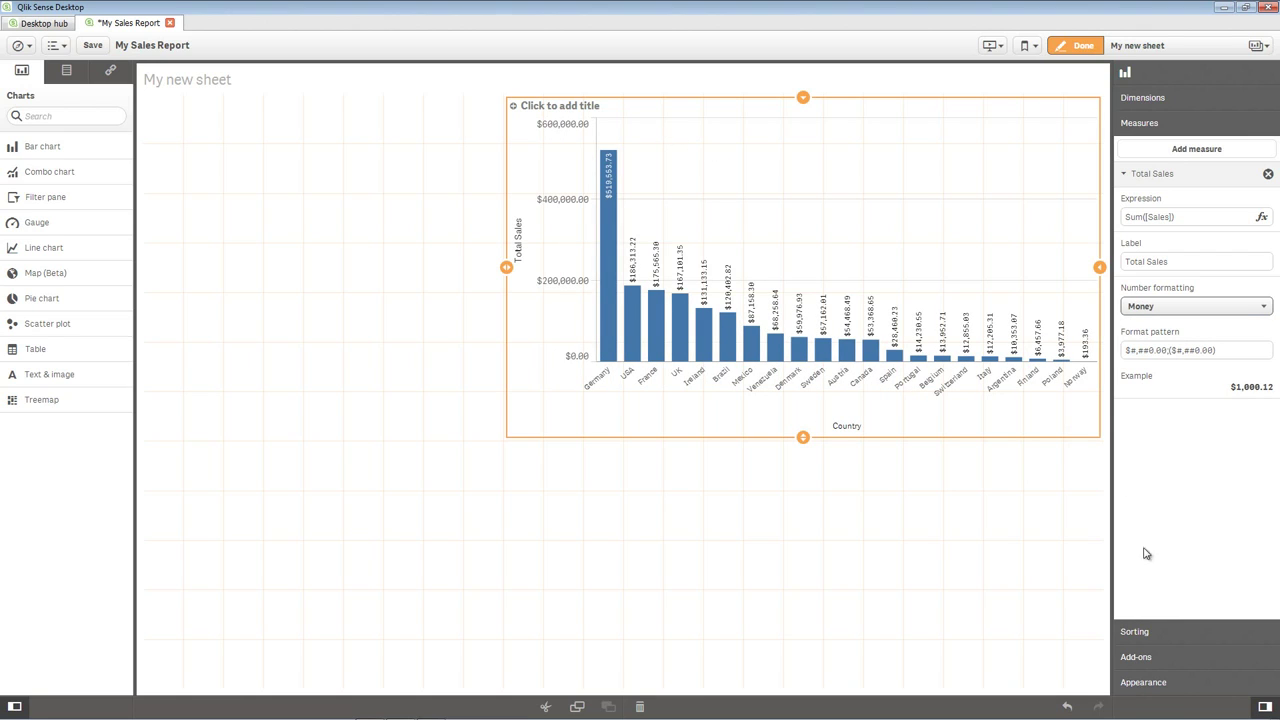
Switch the bar chart to horizontal and title it 'Top Countries by Sales'
left_click(1191, 688)
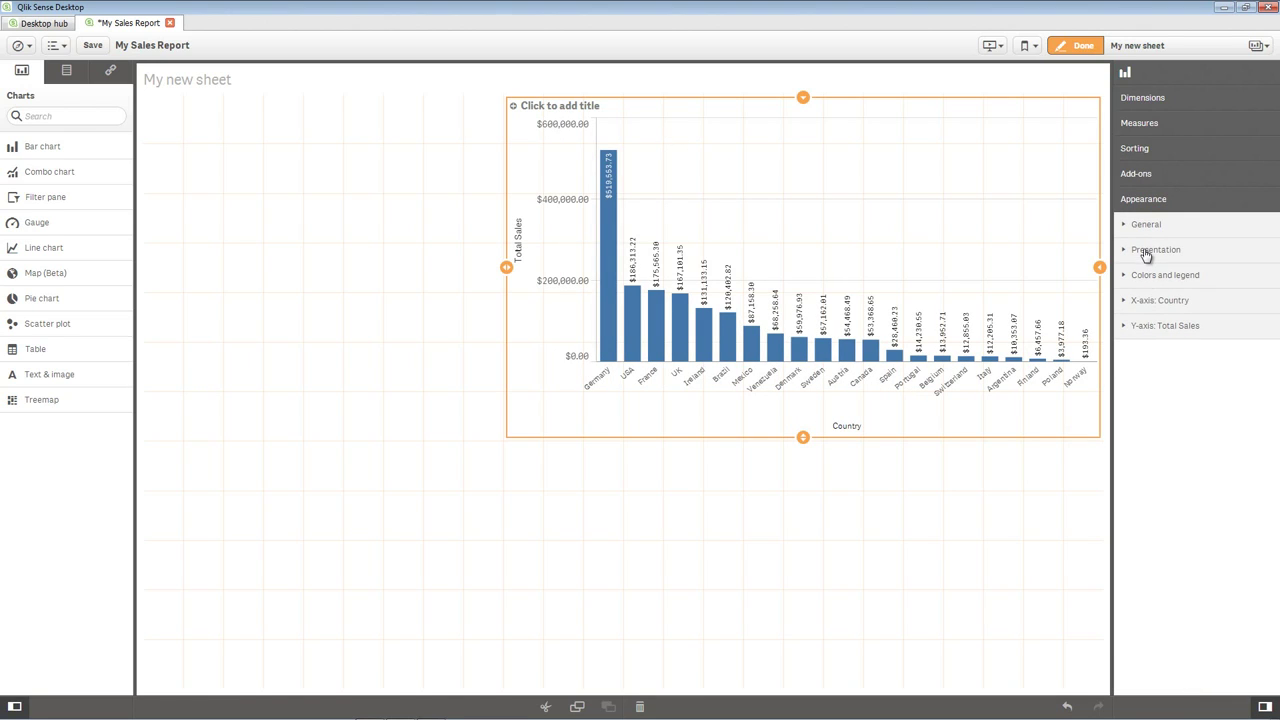
left_click(1146, 253)
left_click(1227, 292)
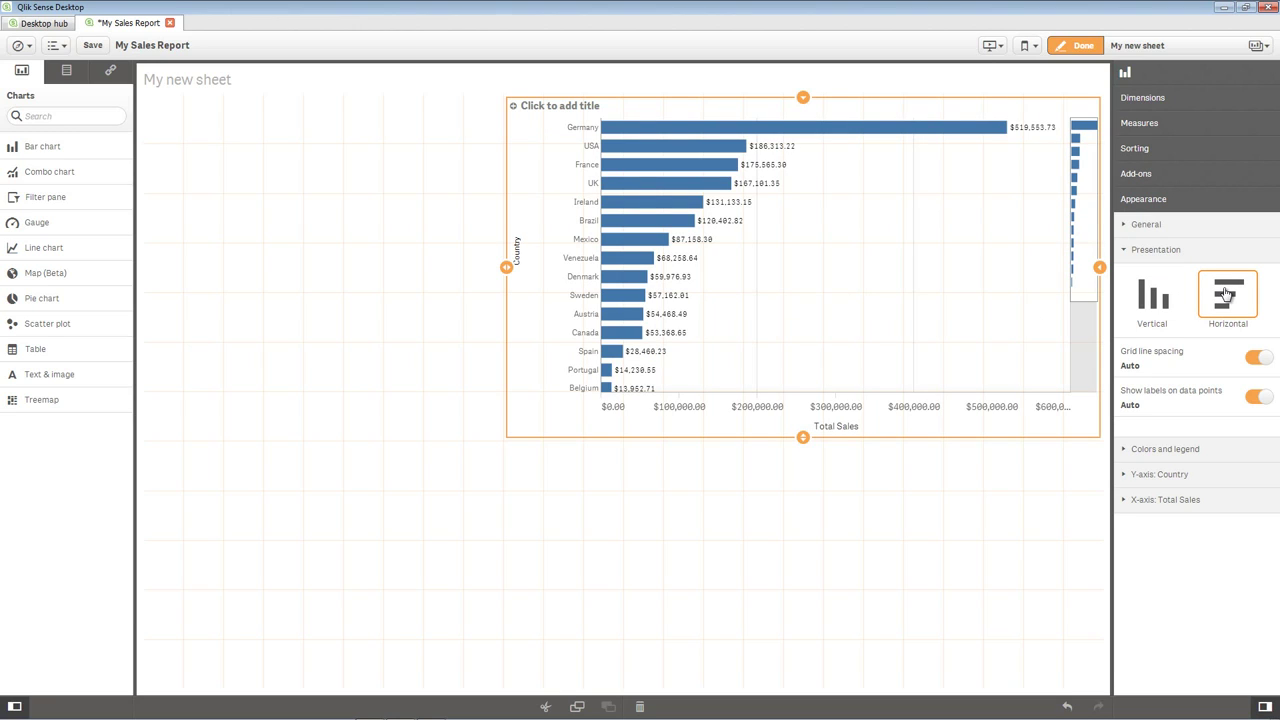
left_click(589, 102)
type("Top Countries by Sales")
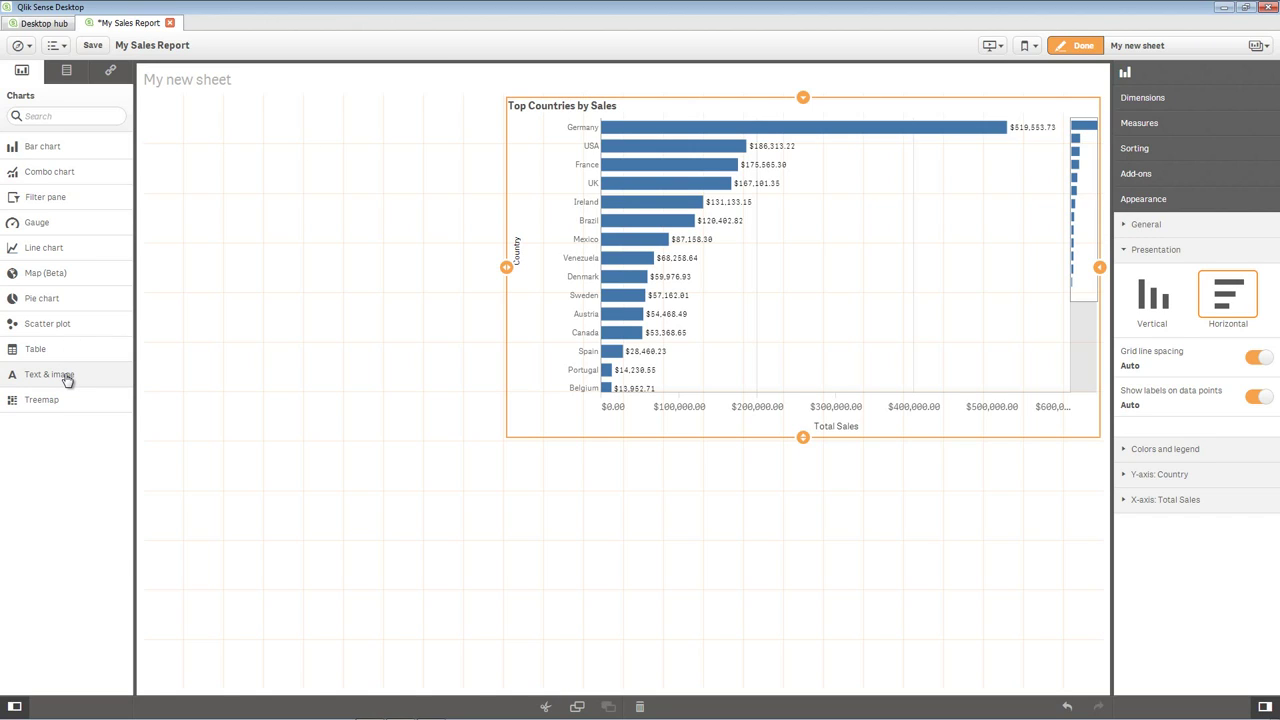
Place a Text & image object at the sheet's upper left and type 'Total Sale'
left_click_drag(67, 378, 322, 167)
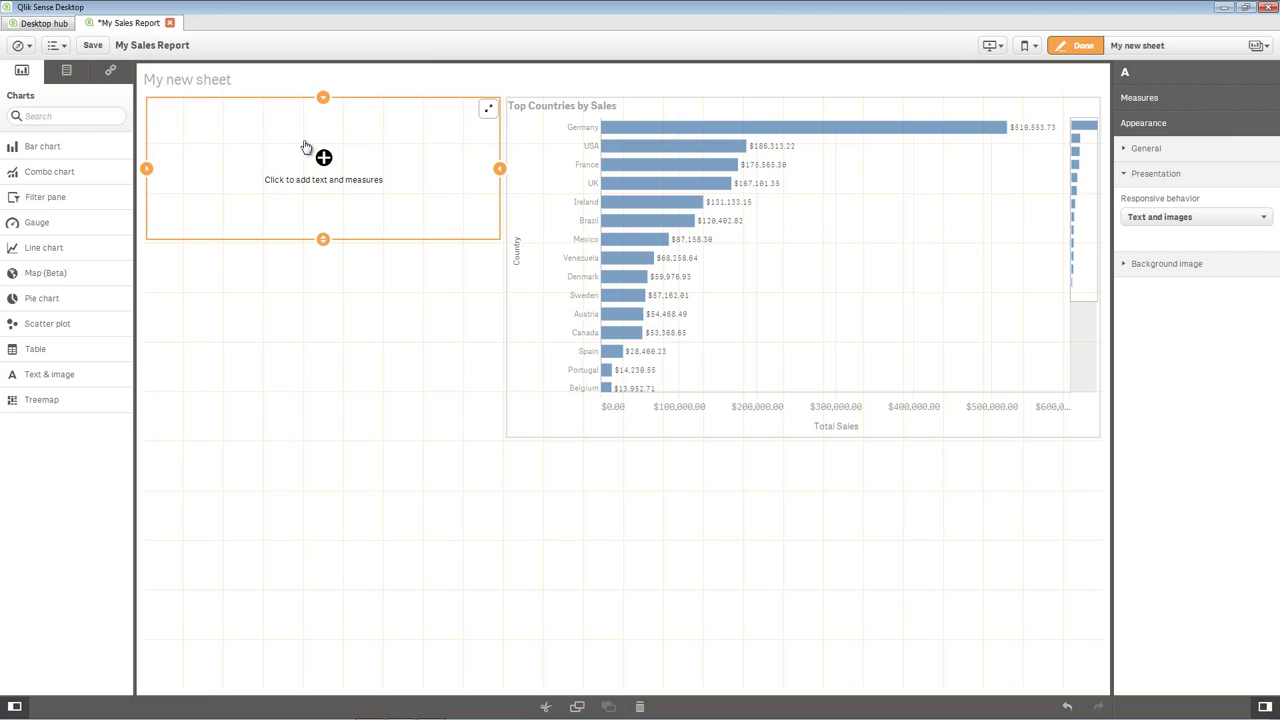
left_click(271, 121)
type("Tot")
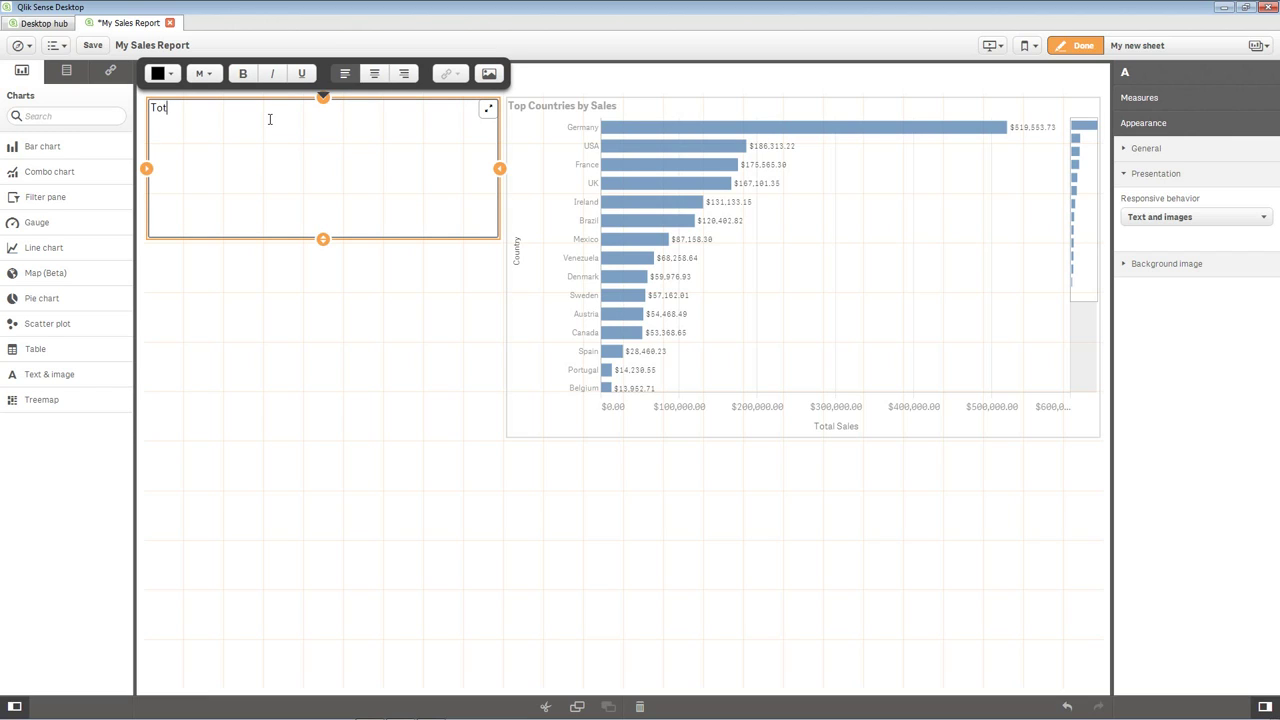
type("al Sales:")
Insert Sales into the text as a Sum measure, showing 1783147.7006
left_click(68, 73)
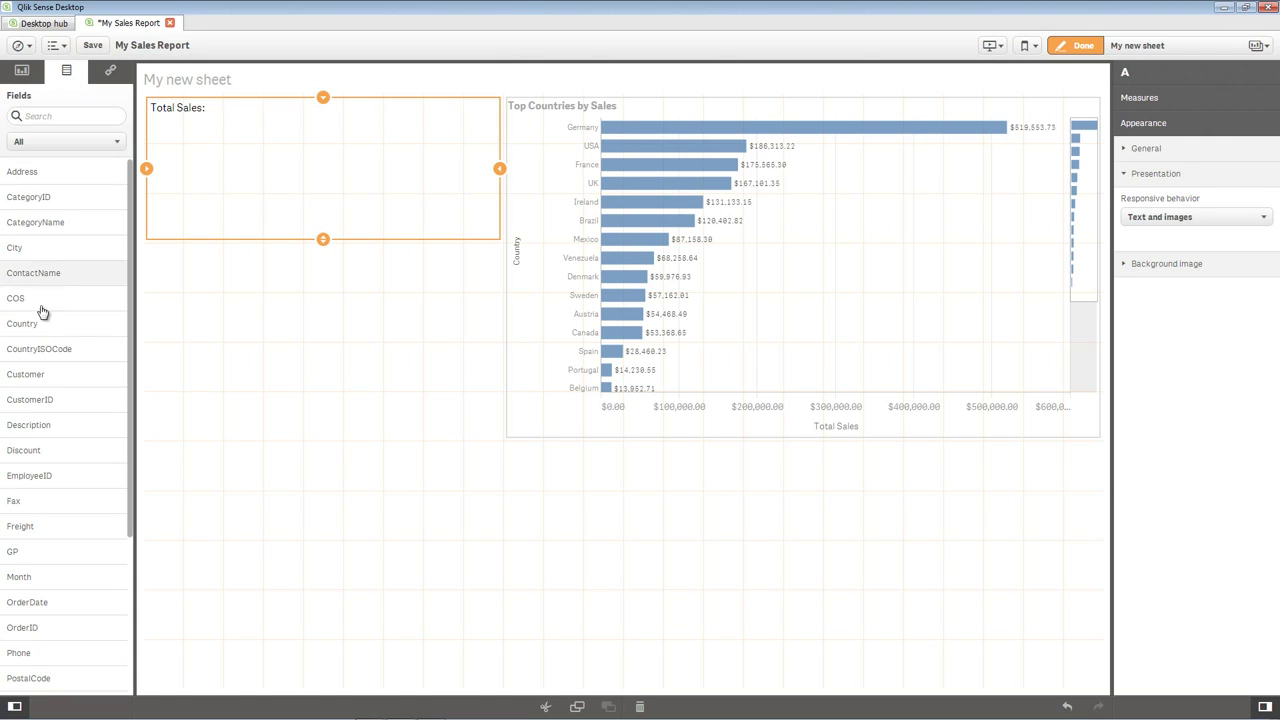
scroll(45, 570, "down", 5)
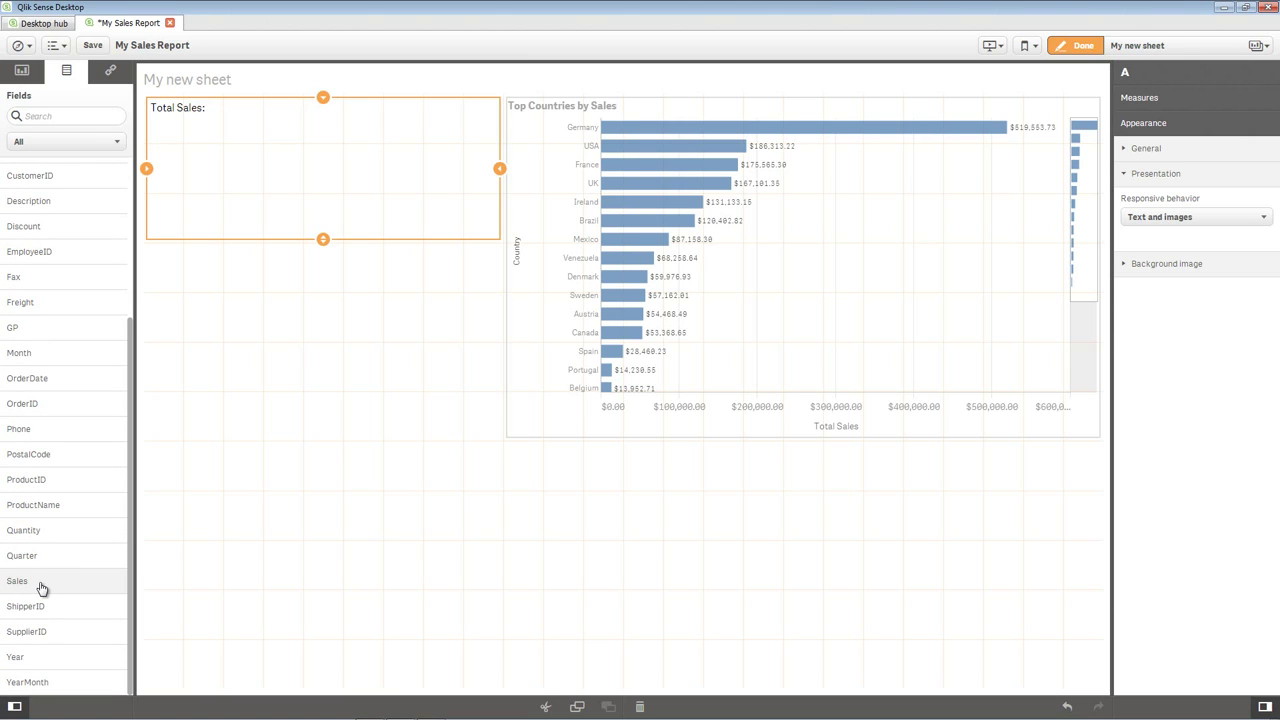
left_click_drag(42, 589, 293, 152)
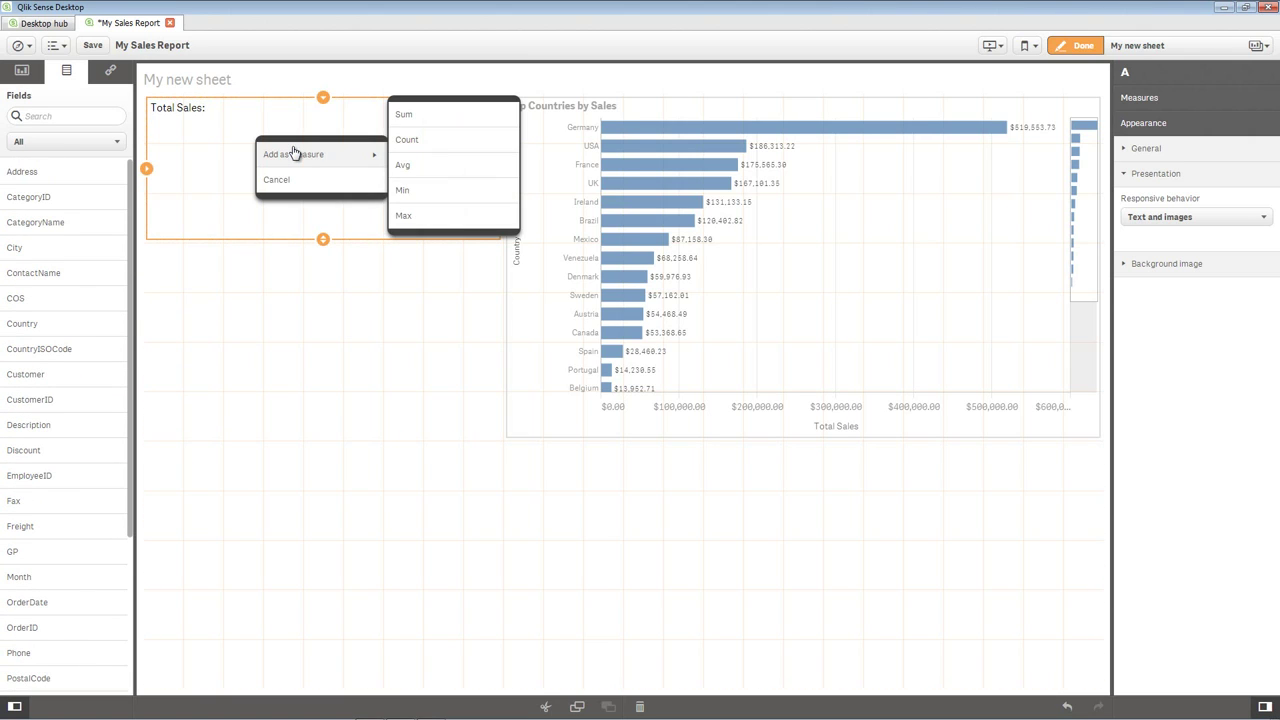
left_click(422, 128)
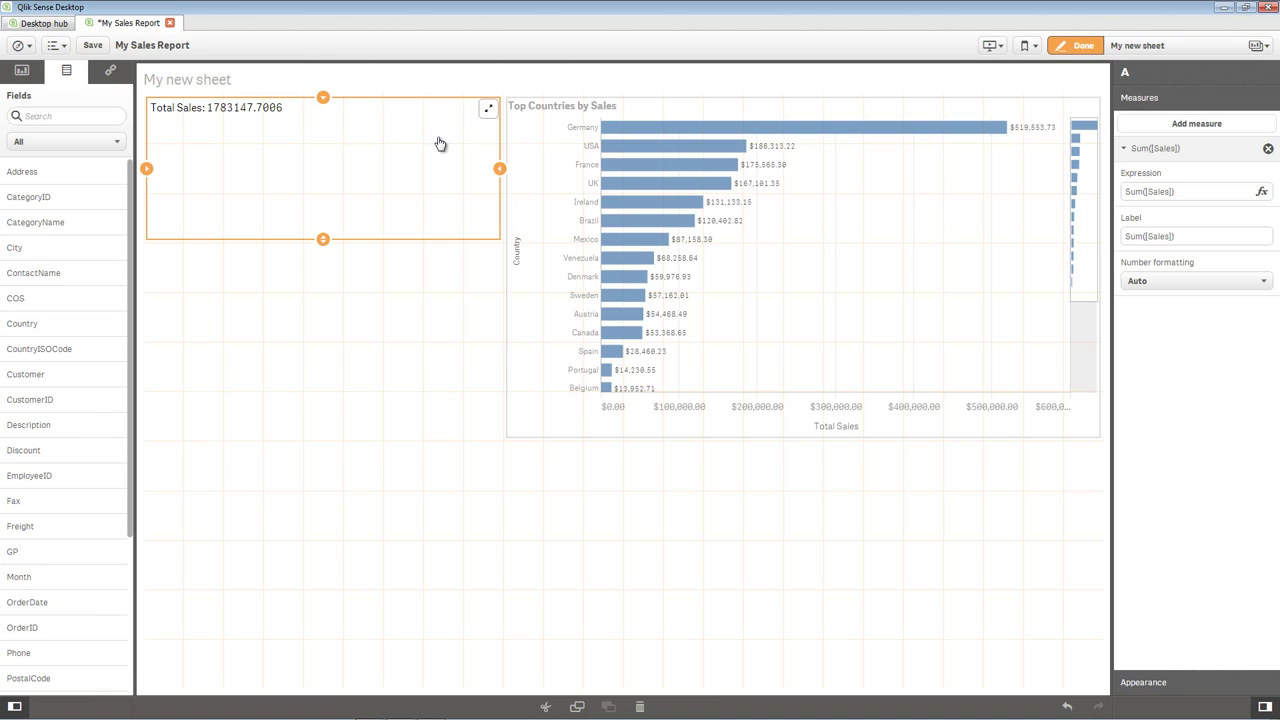
Format the total as Money ($1,783,147.70) and colour the Sum([Sales]) value blue
left_click(1146, 284)
left_click(1150, 319)
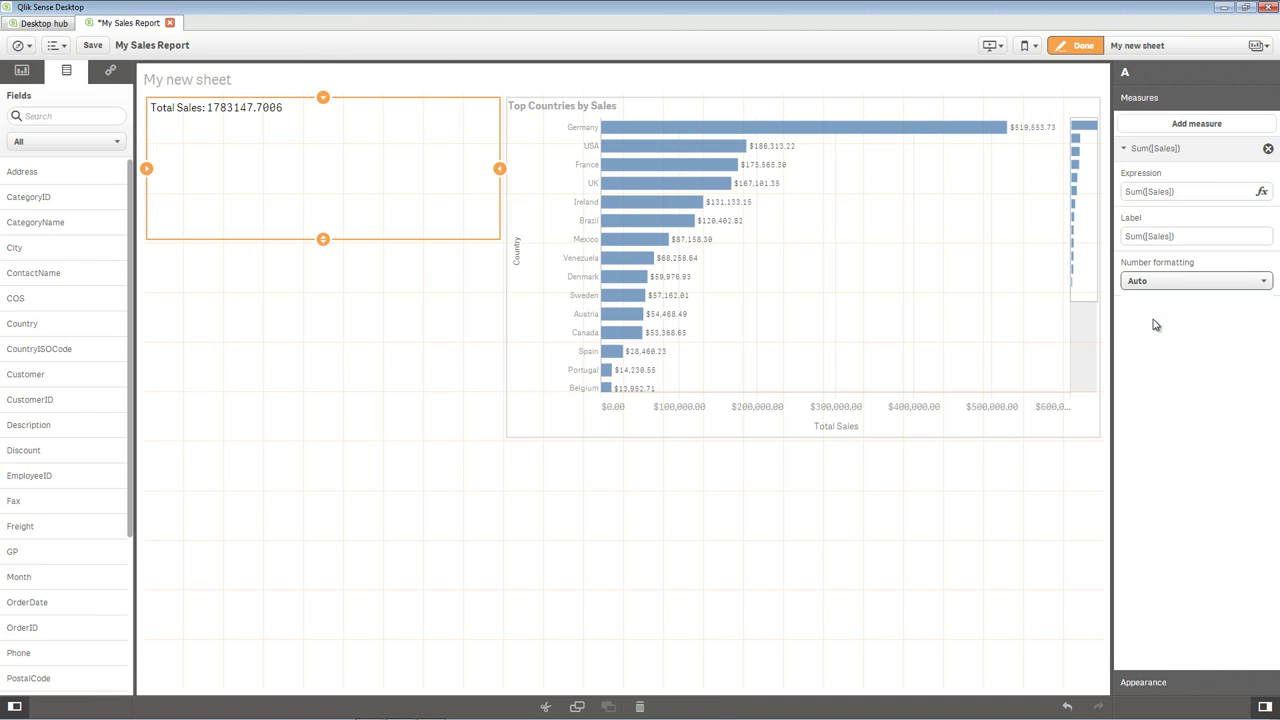
left_click(255, 111)
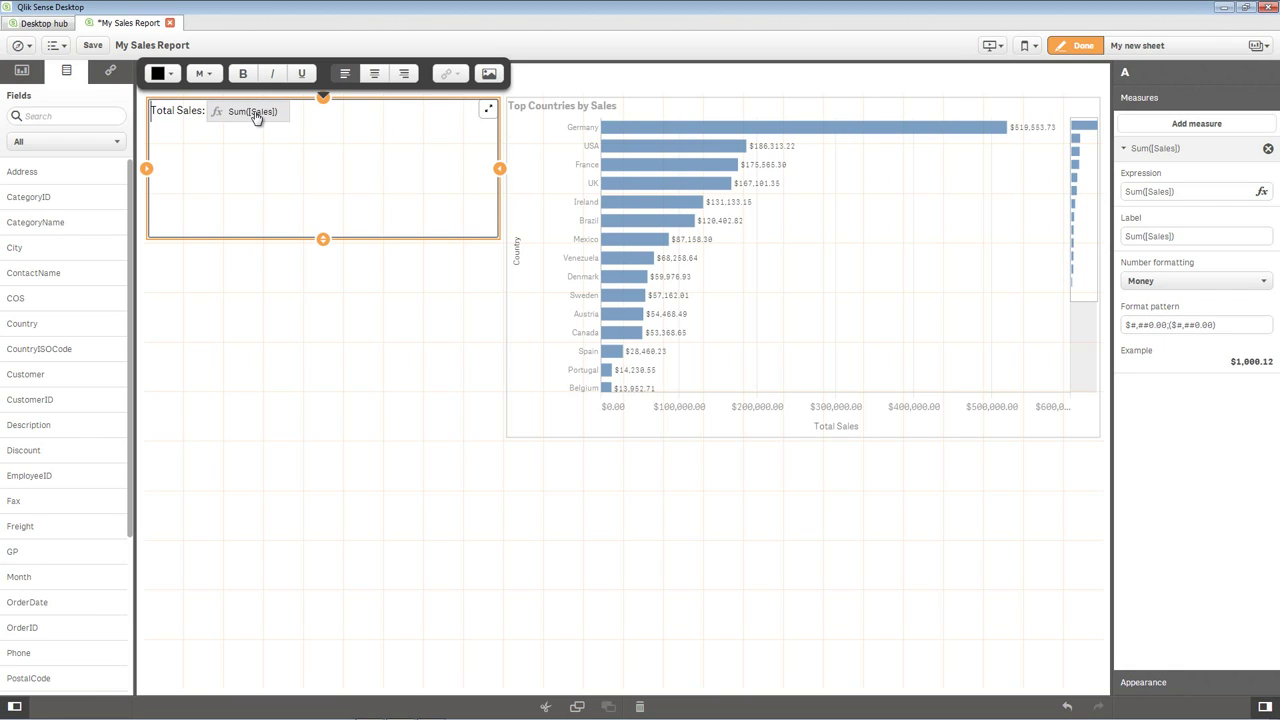
left_click(256, 116)
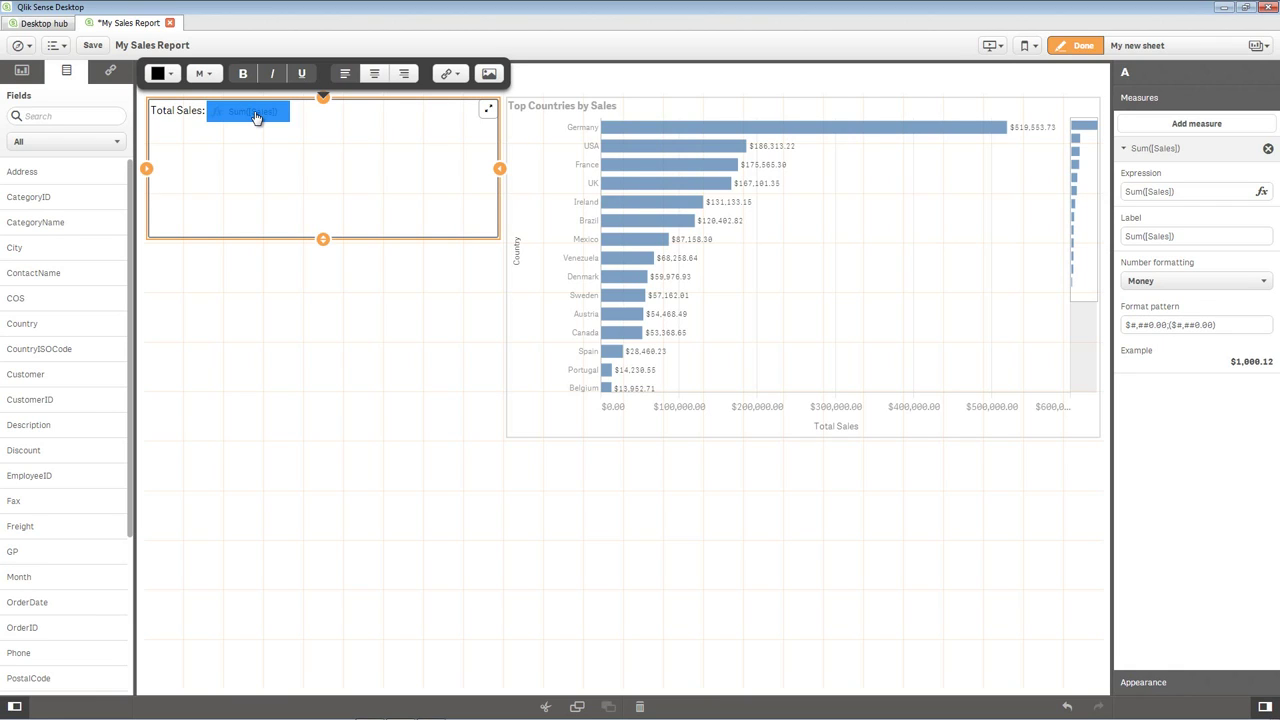
left_click(165, 73)
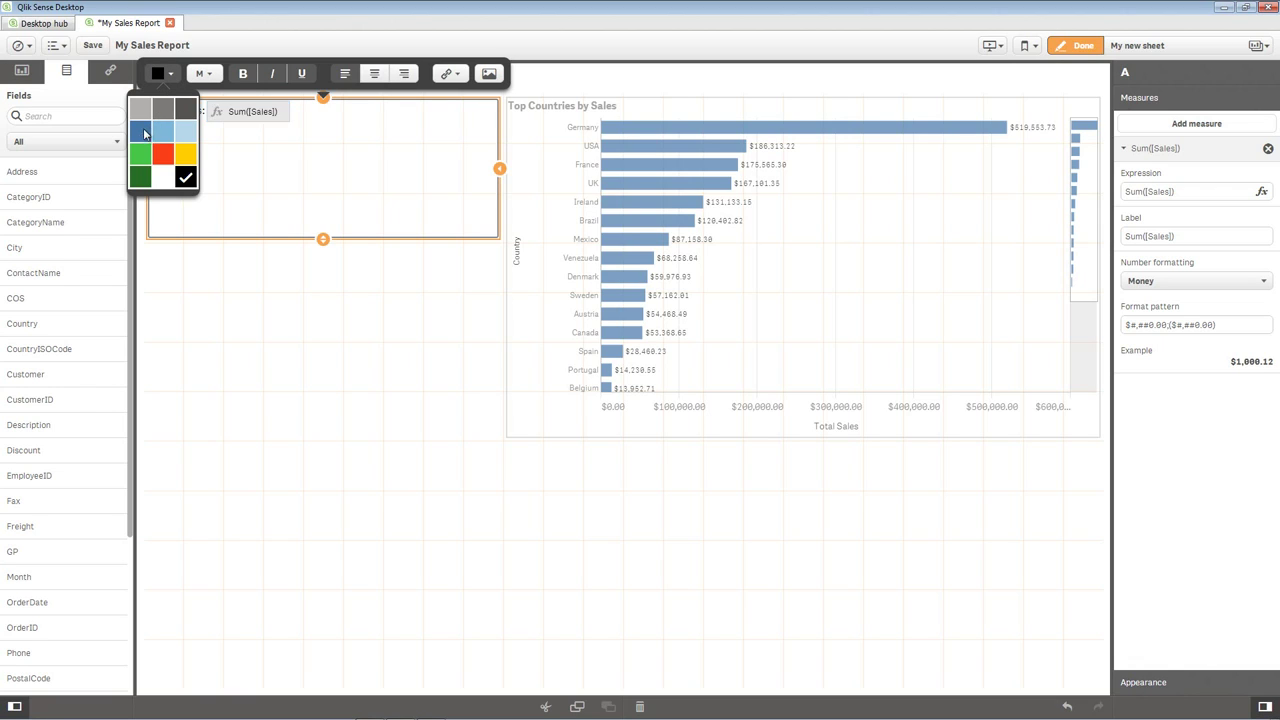
left_click(145, 134)
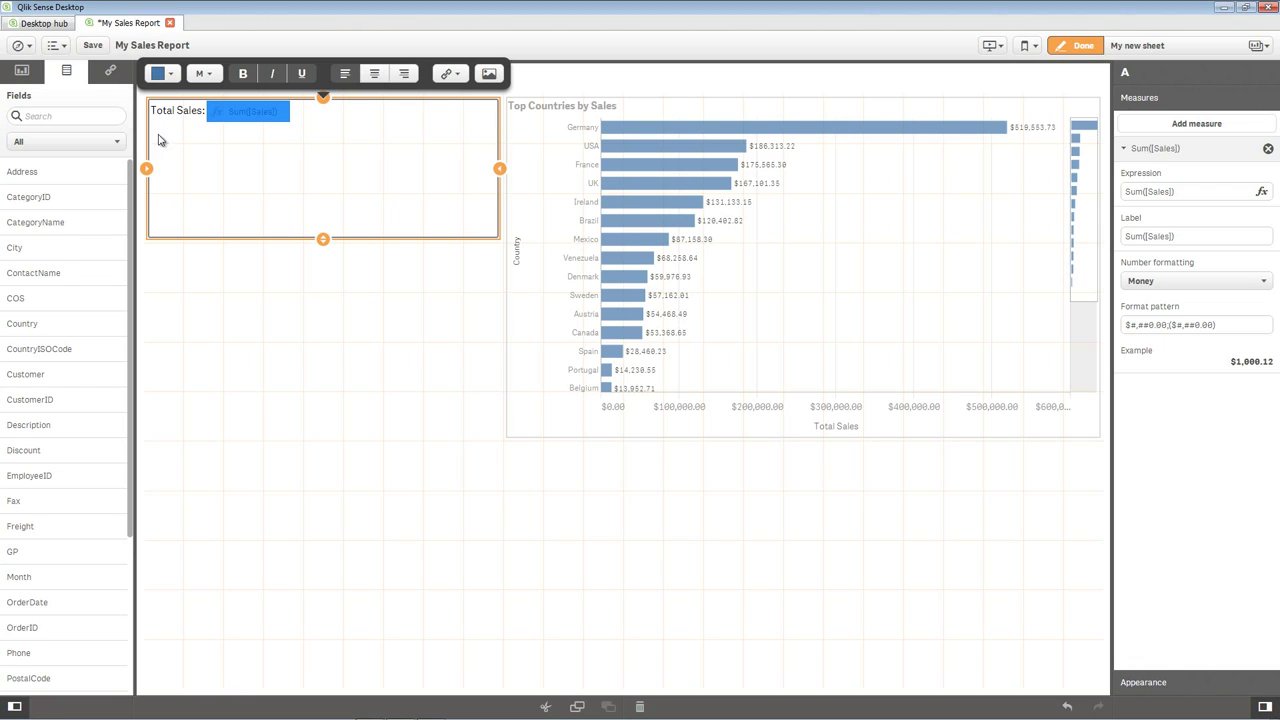
left_click(365, 192)
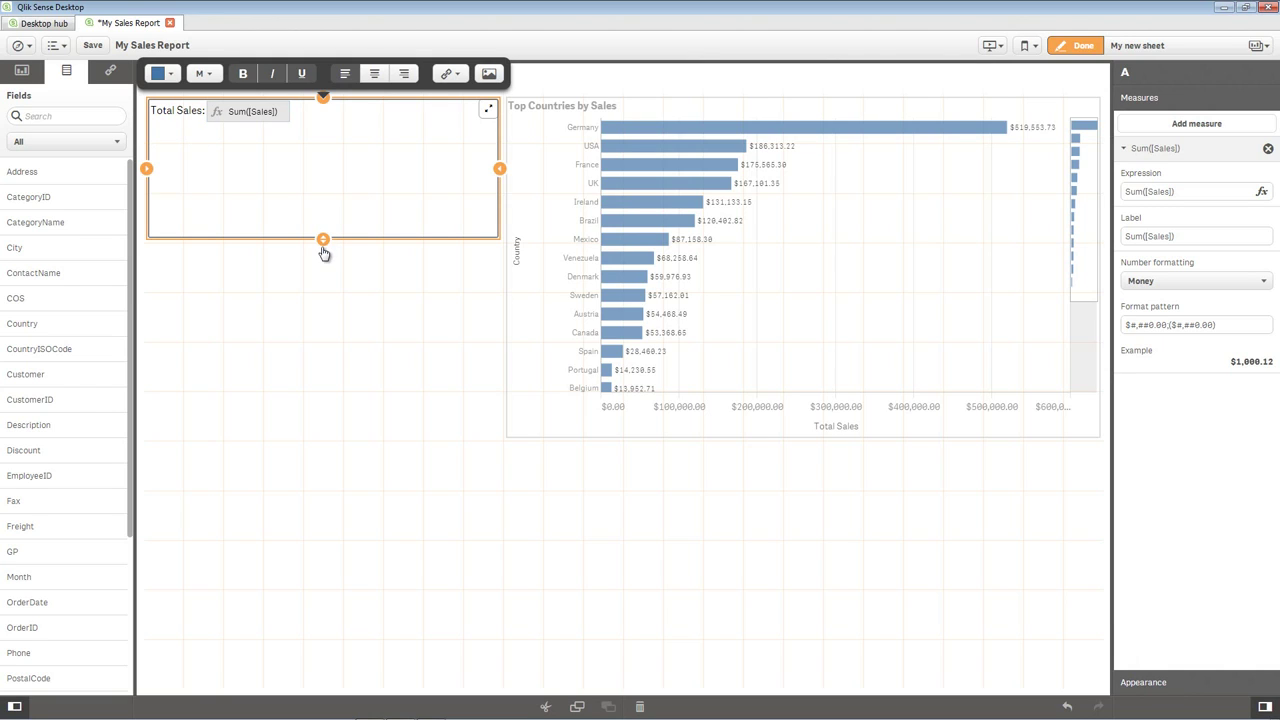
Shrink the Total Sales box to a single, narrower line
left_click_drag(323, 247, 323, 158)
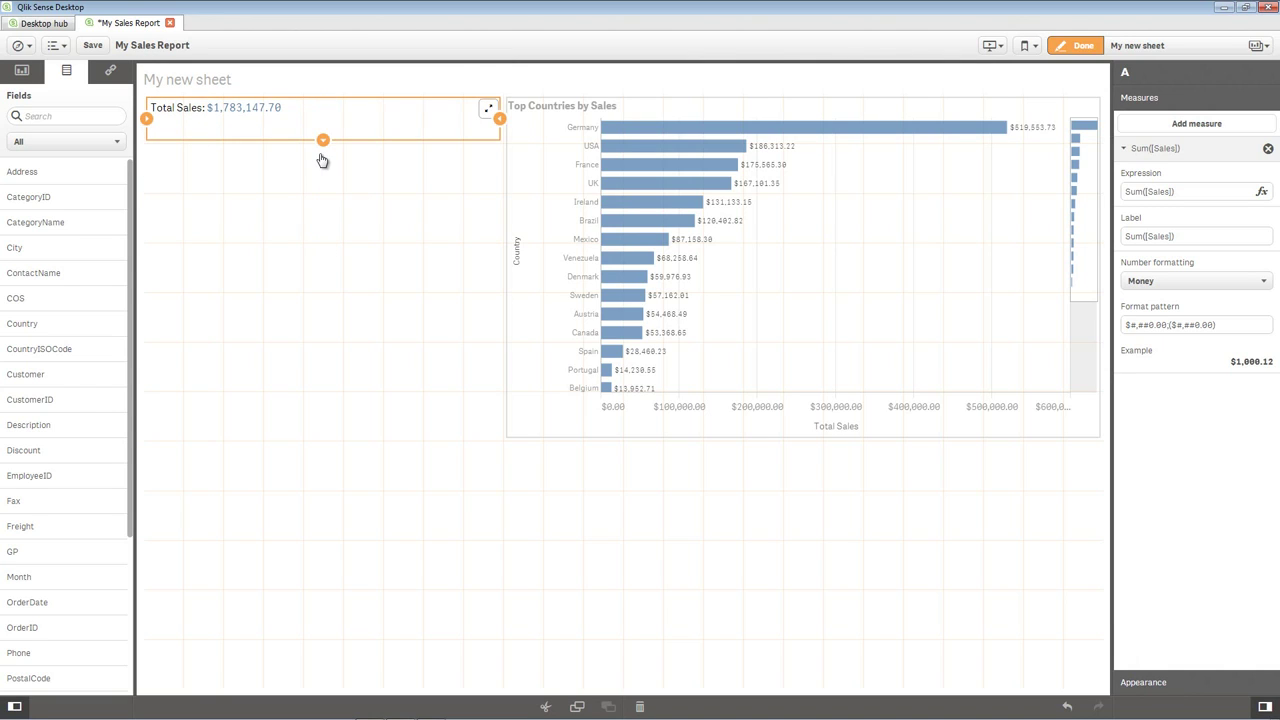
left_click_drag(489, 125, 434, 123)
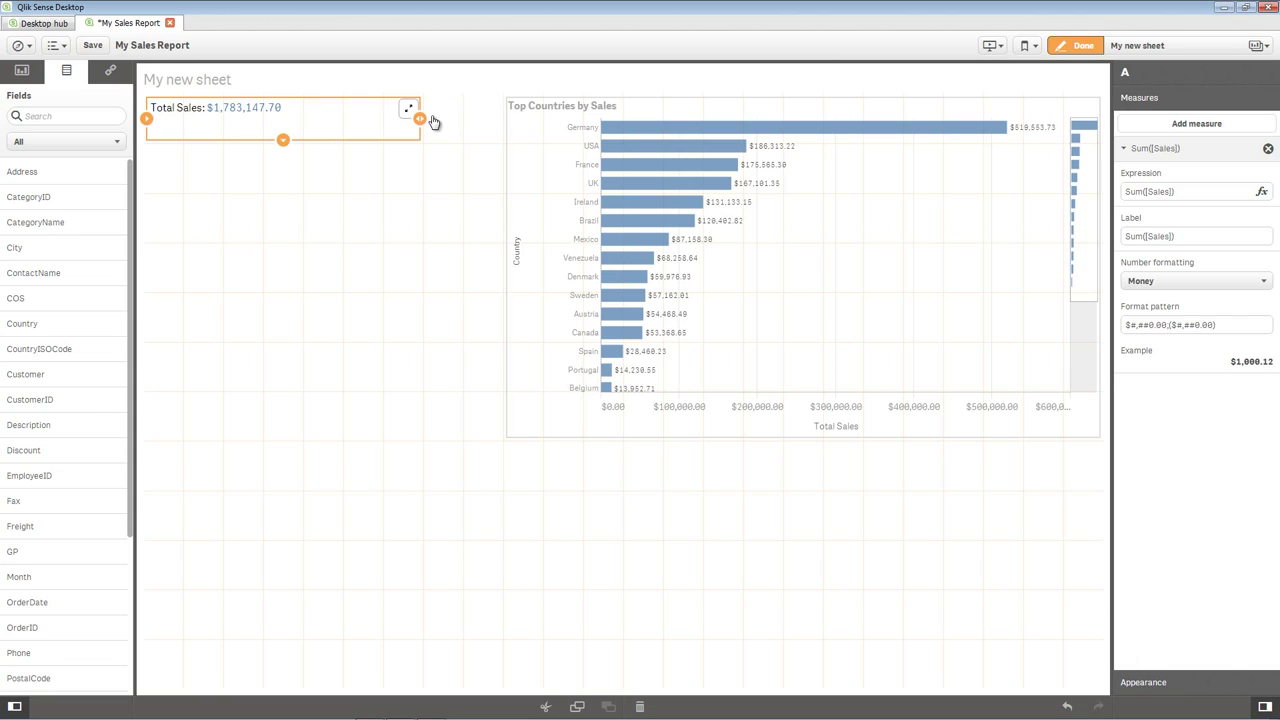
left_click(433, 207)
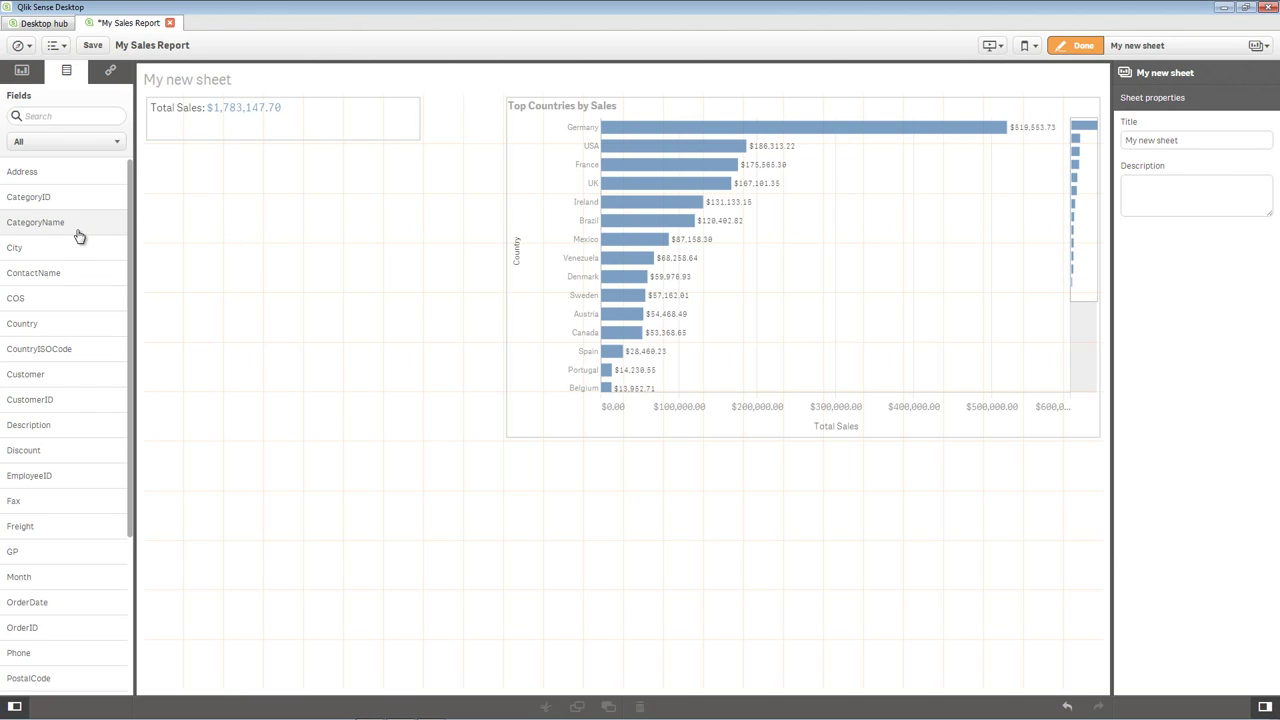
Add a CategoryName filter pane below it, titled Category
left_click_drag(63, 234, 291, 248)
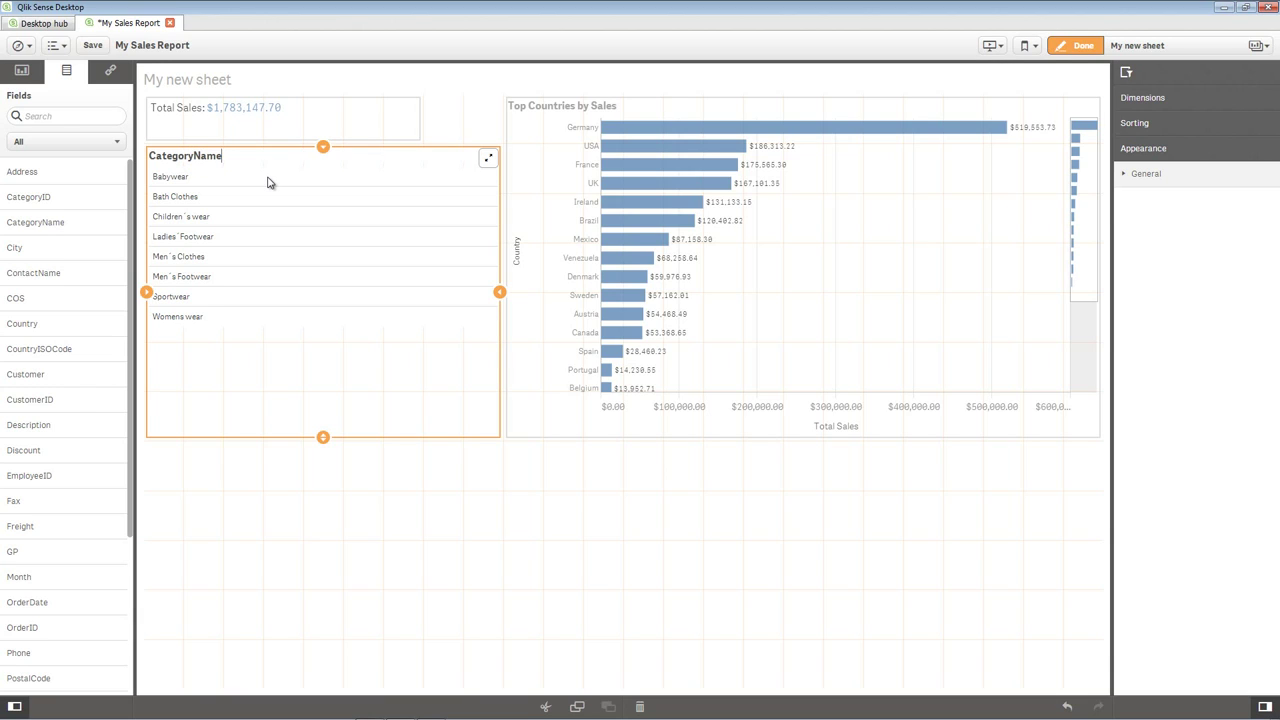
key("BackSpace")
key("BackSpace")
key("BackSpace")
key("BackSpace")
left_click(337, 508)
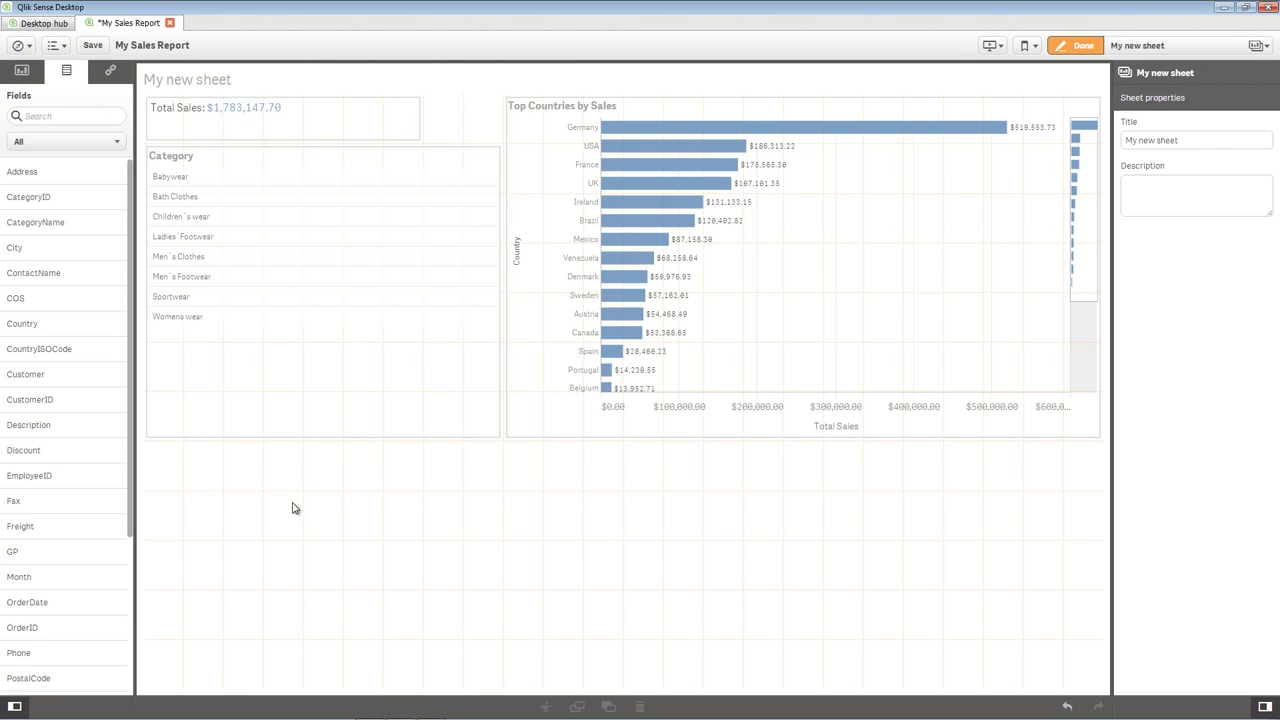
Place a treemap across the sheet bottom titled 'Sales by Country, Category and City'
left_click(22, 70)
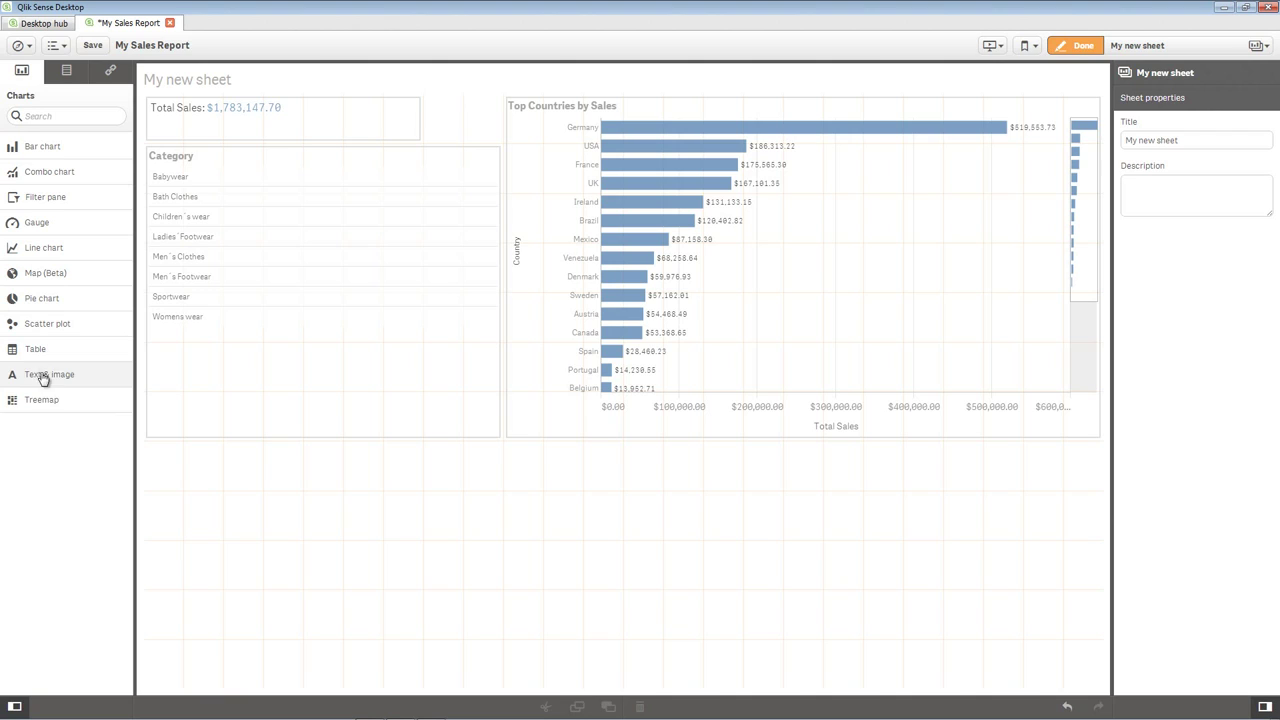
left_click_drag(46, 400, 478, 560)
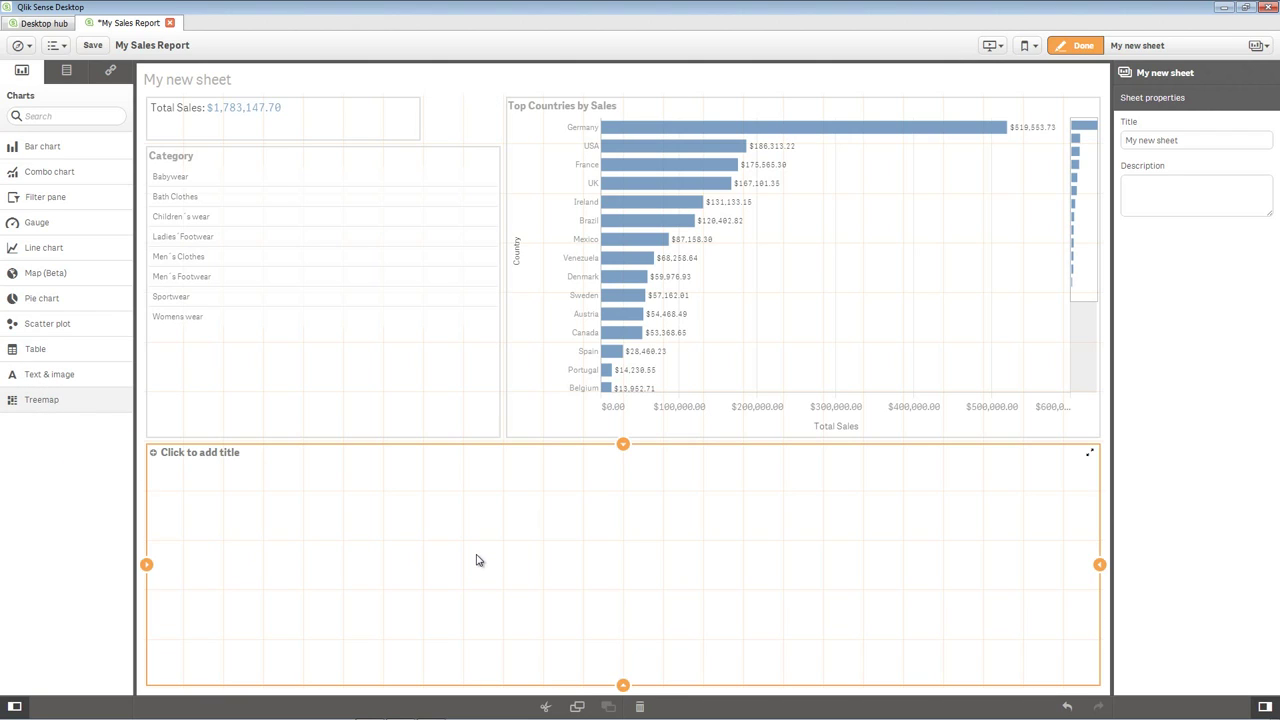
left_click(195, 453)
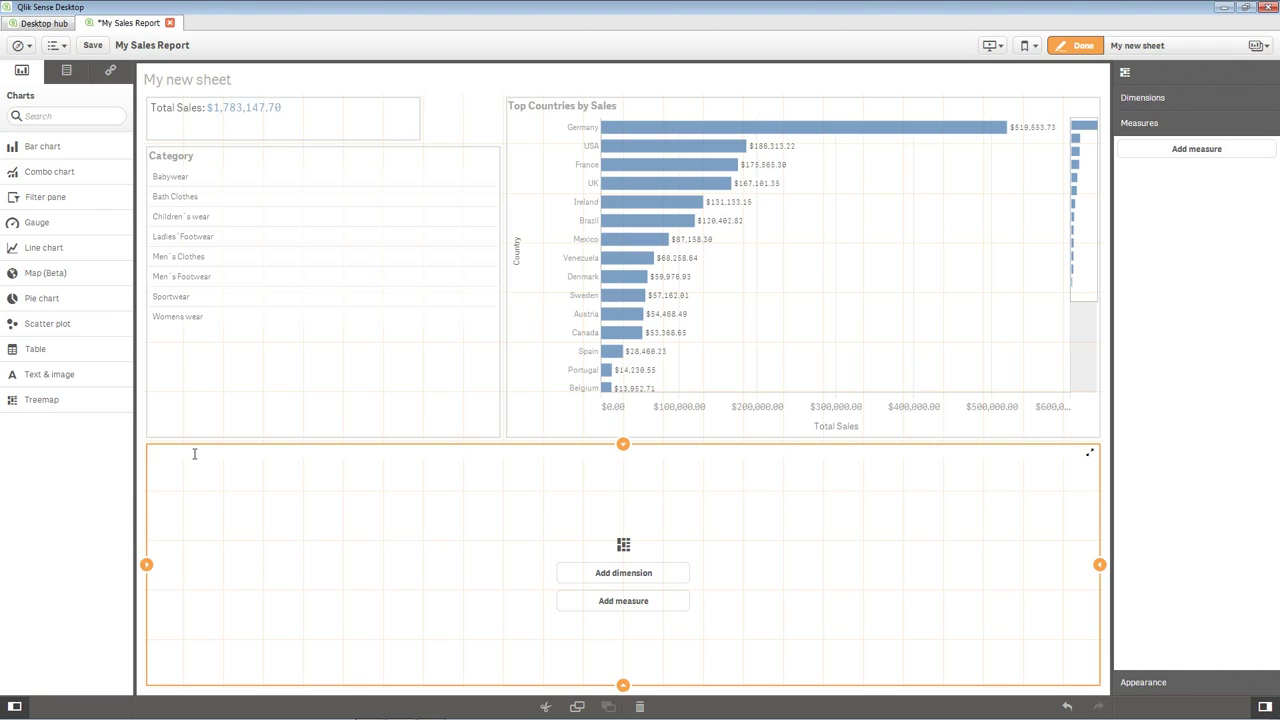
type("Sales by Country, Category and City")
Give the treemap dimension Country and measure Sum(Sales)
left_click(623, 573)
scroll(733, 597, "down", 1)
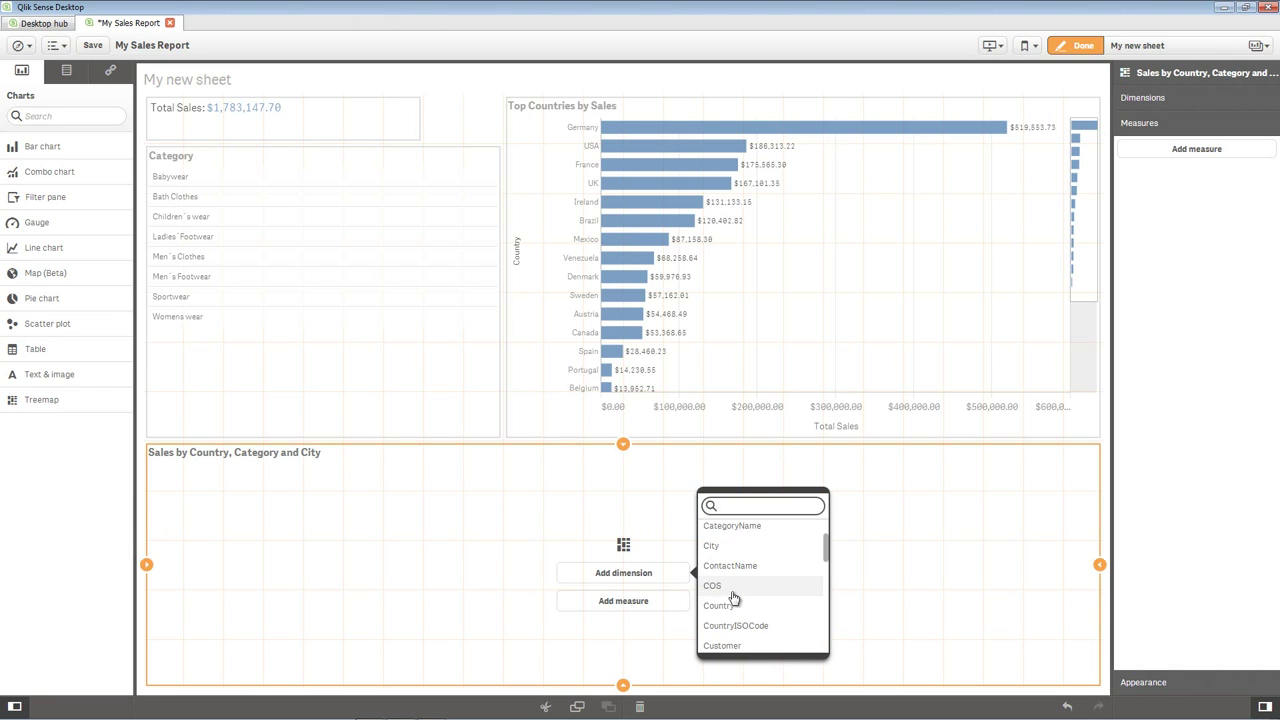
left_click(733, 605)
left_click(680, 601)
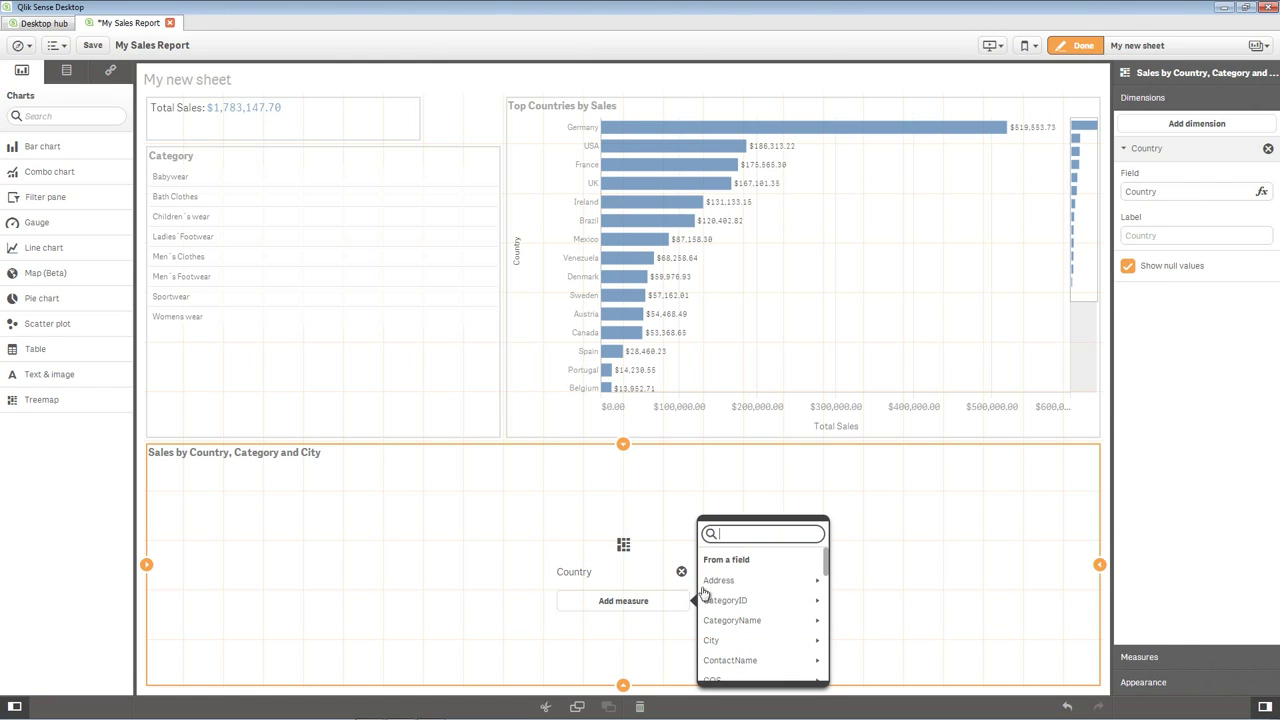
scroll(725, 605, "down", 6)
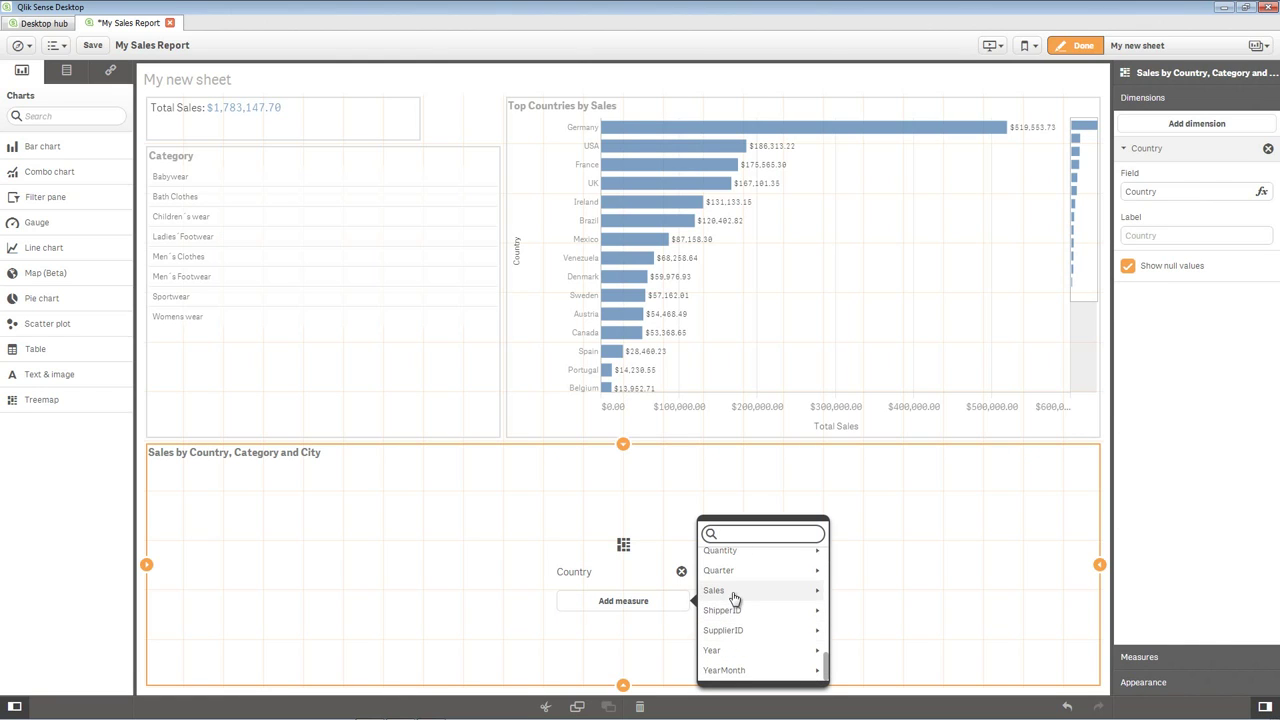
left_click(733, 595)
left_click(791, 582)
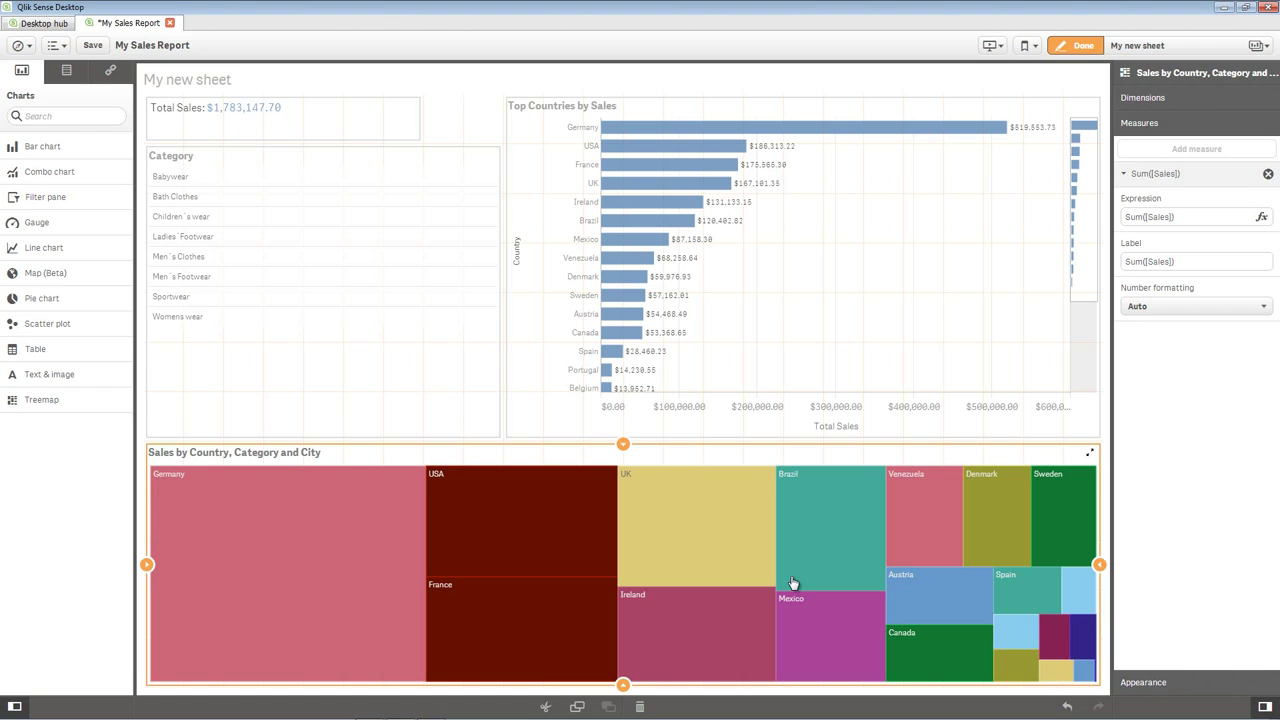
Nest CategoryName and City inside each country, then save the app
left_click(64, 74)
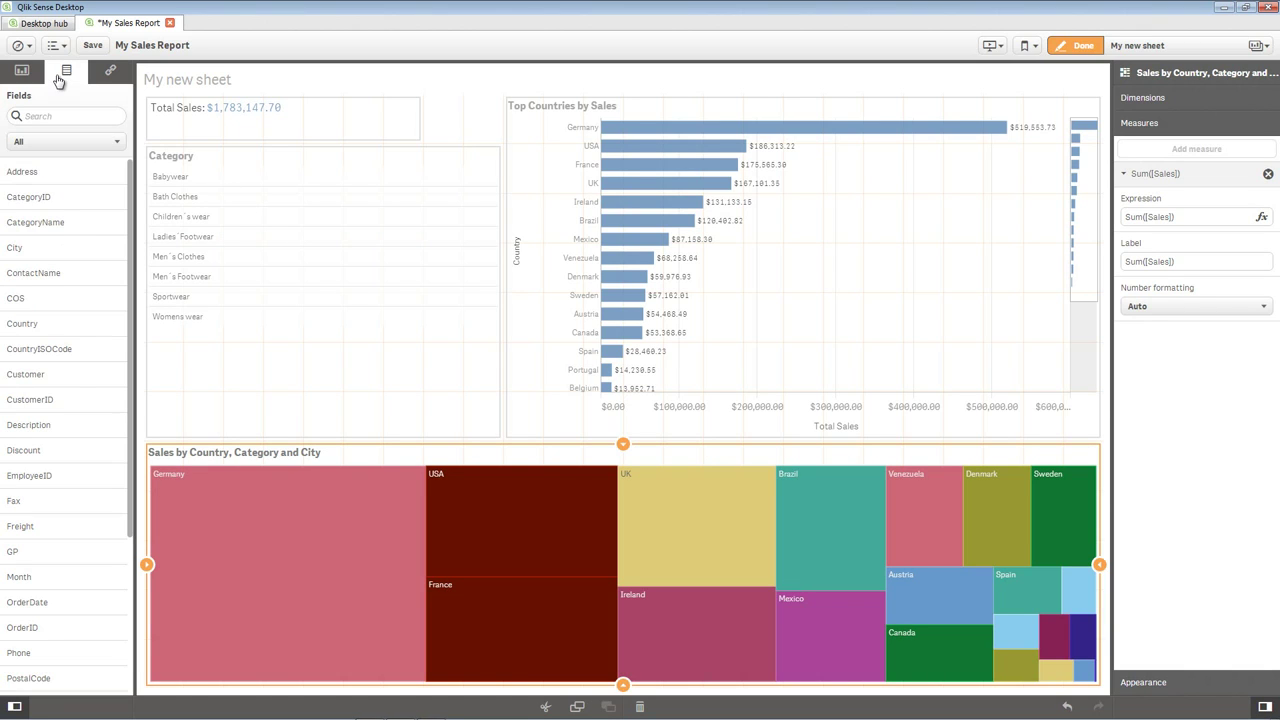
left_click_drag(43, 222, 703, 595)
left_click(659, 542)
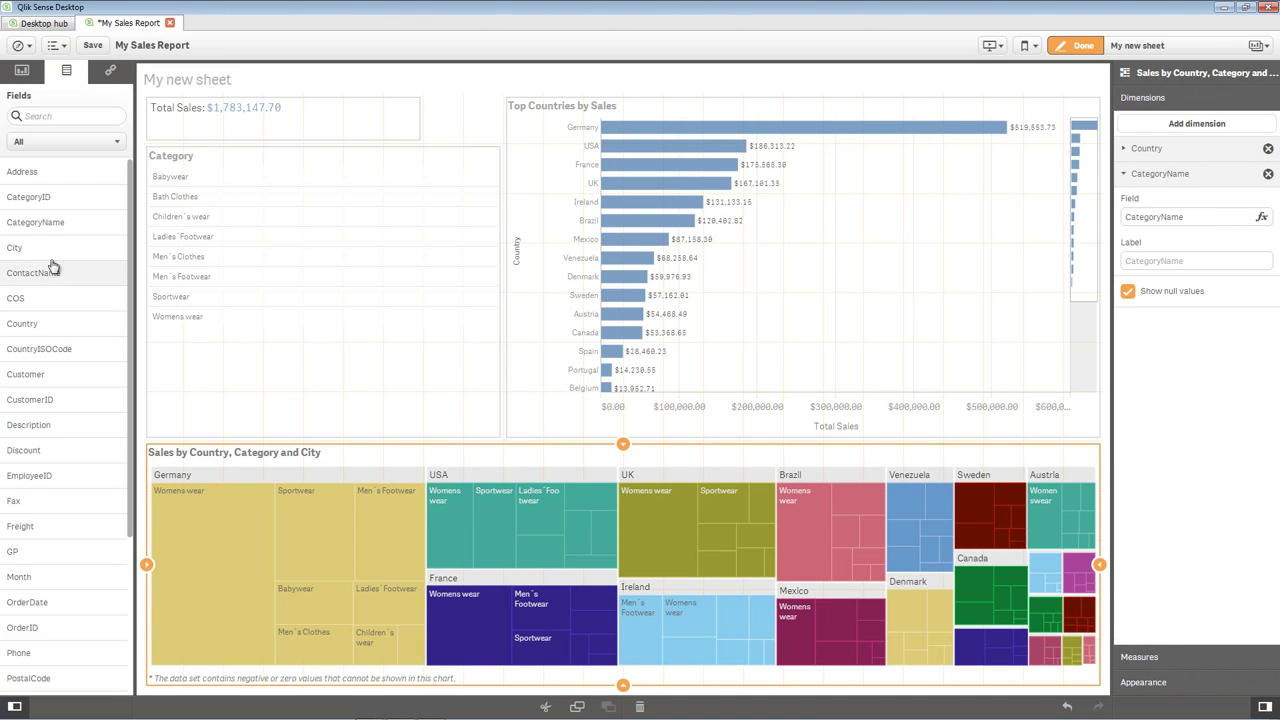
left_click_drag(40, 250, 565, 558)
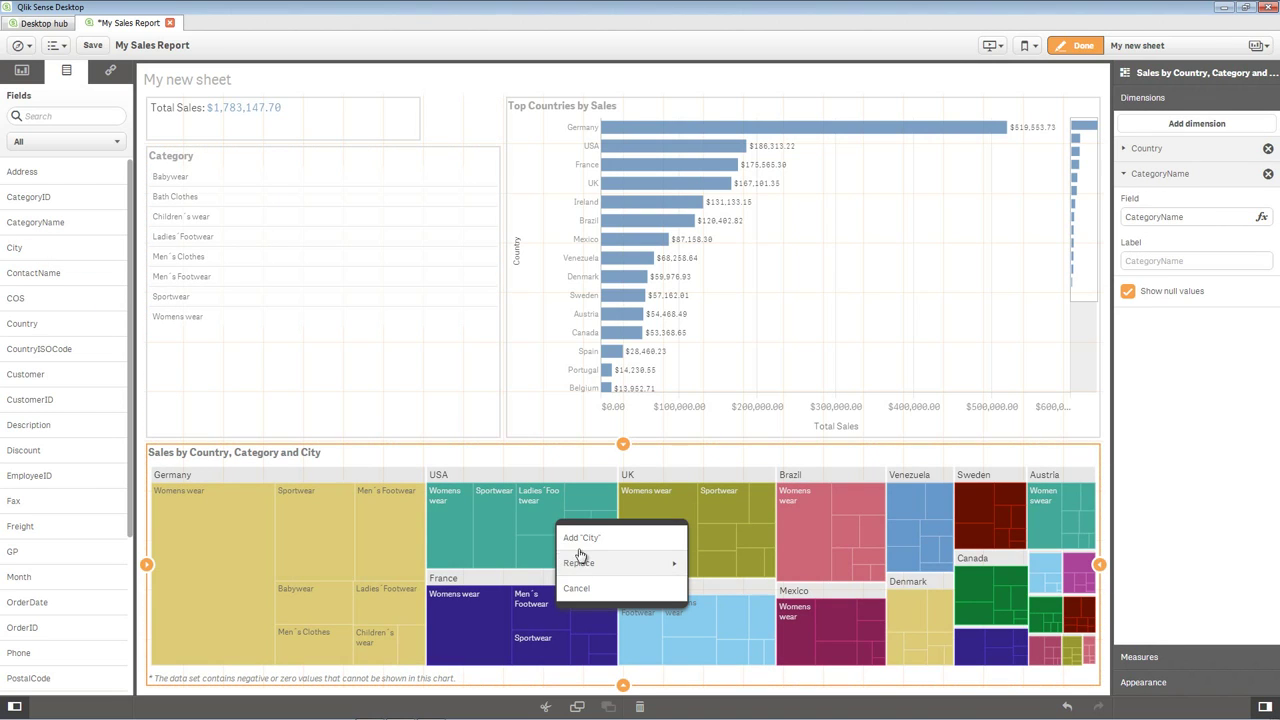
left_click(590, 549)
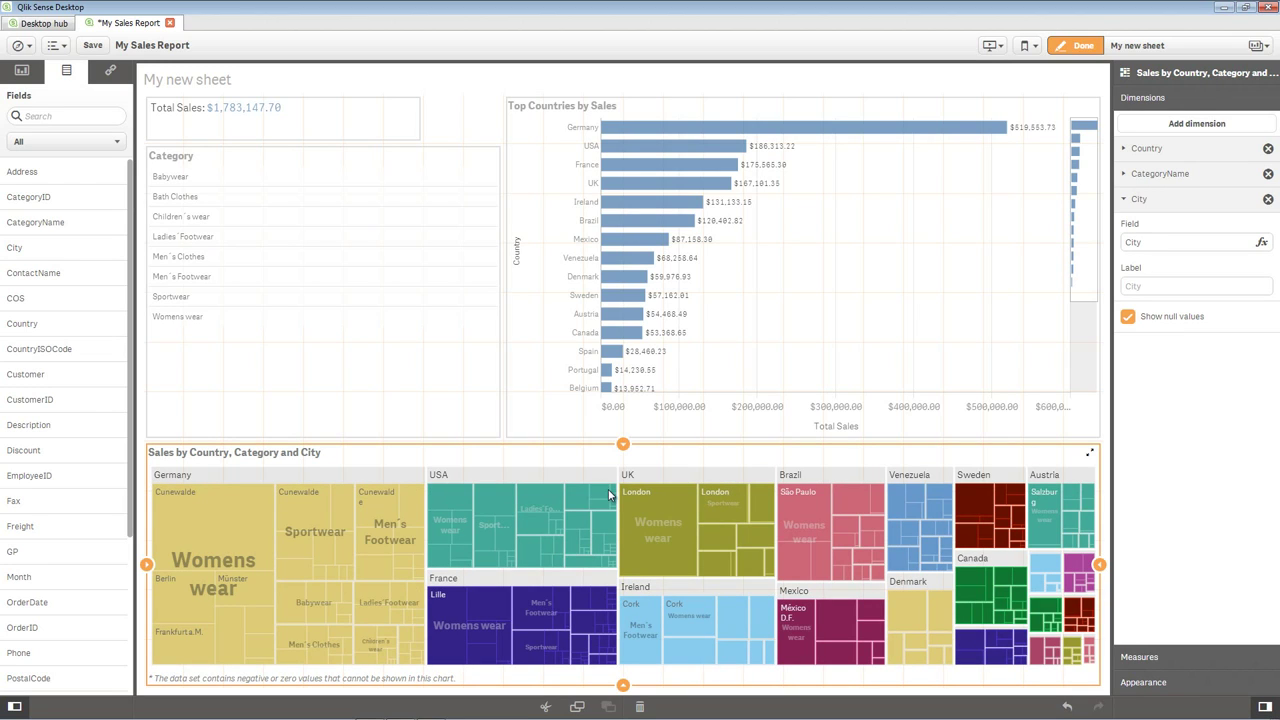
left_click(92, 45)
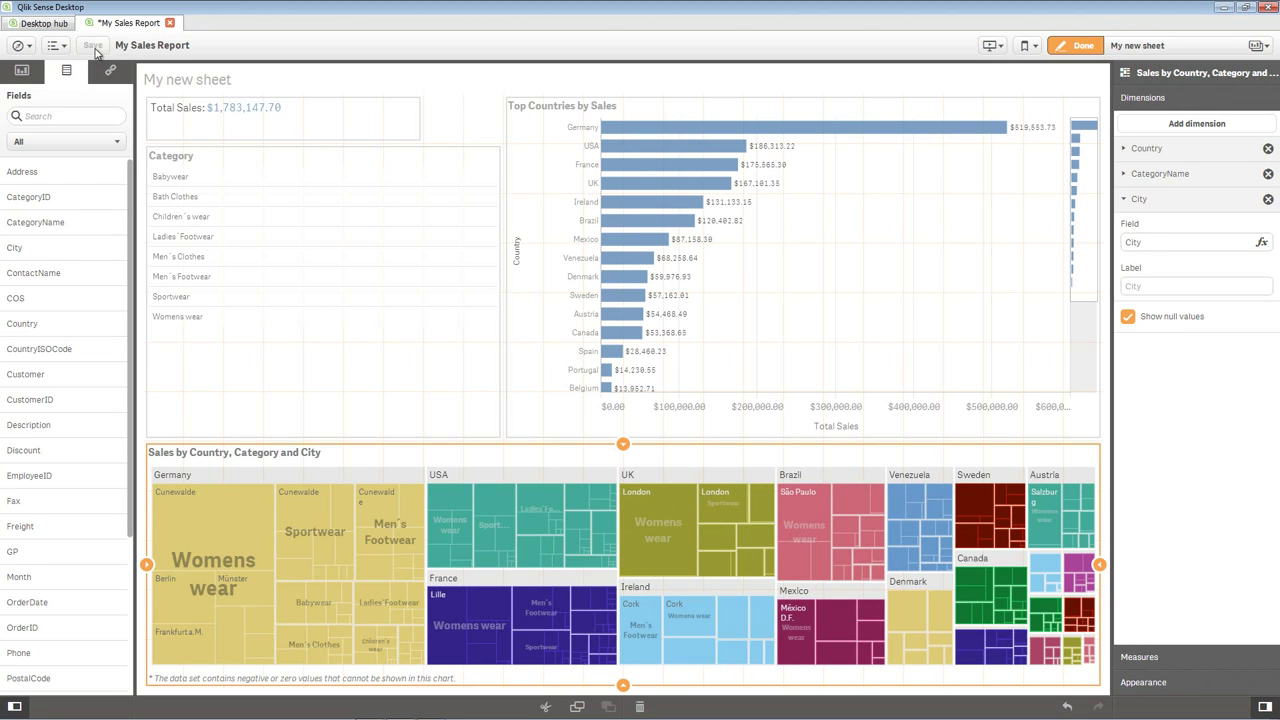
Leave edit mode and filter the sheet to Children´s wear and Men´s Clothes
left_click(1084, 46)
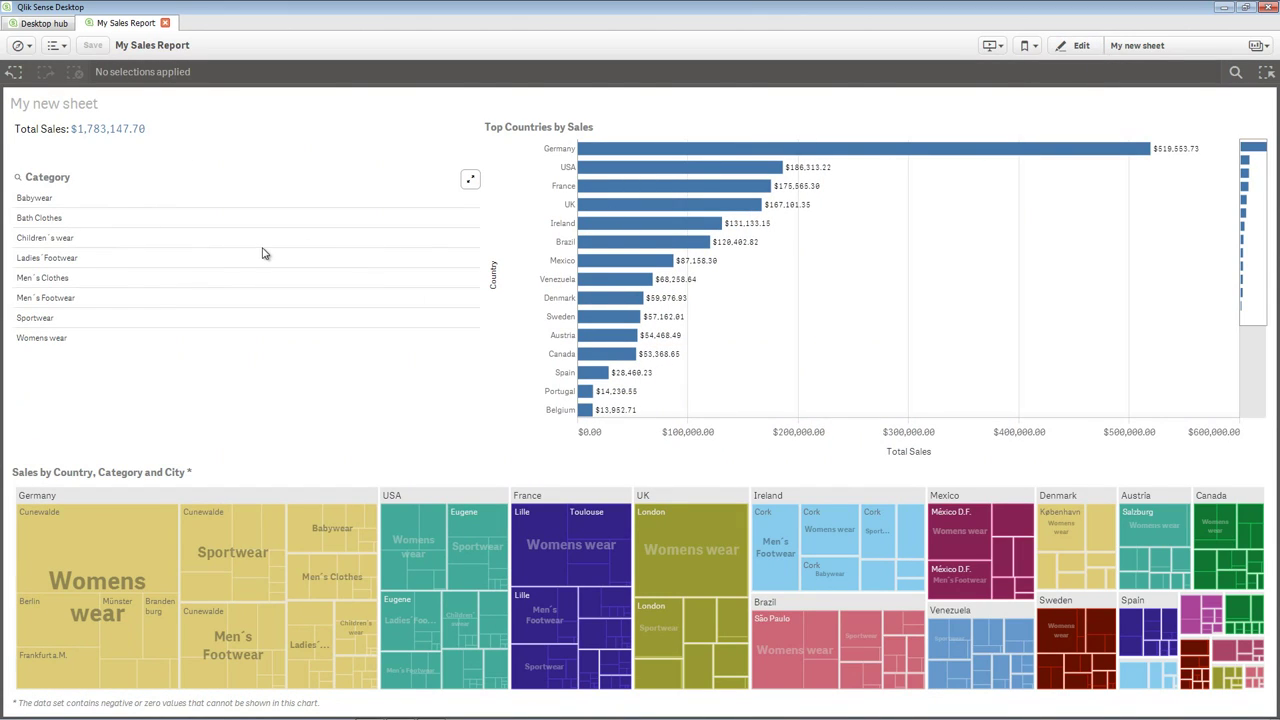
left_click(186, 241)
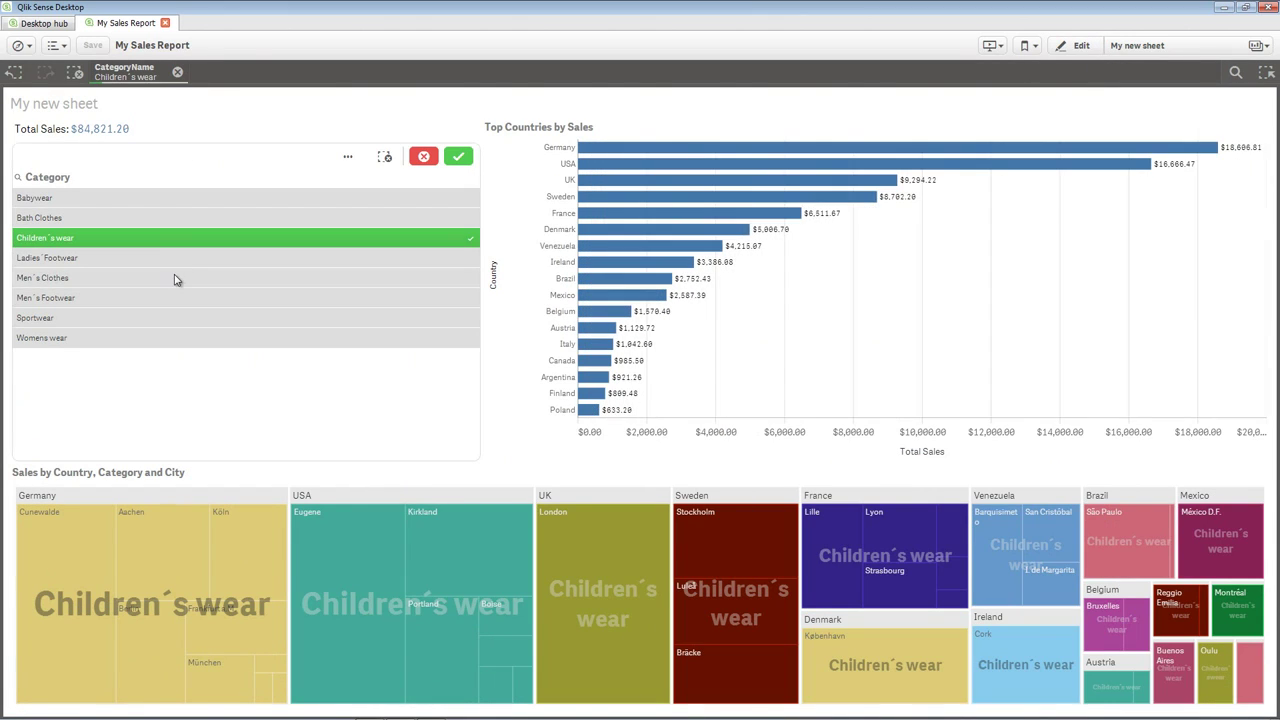
left_click(174, 279)
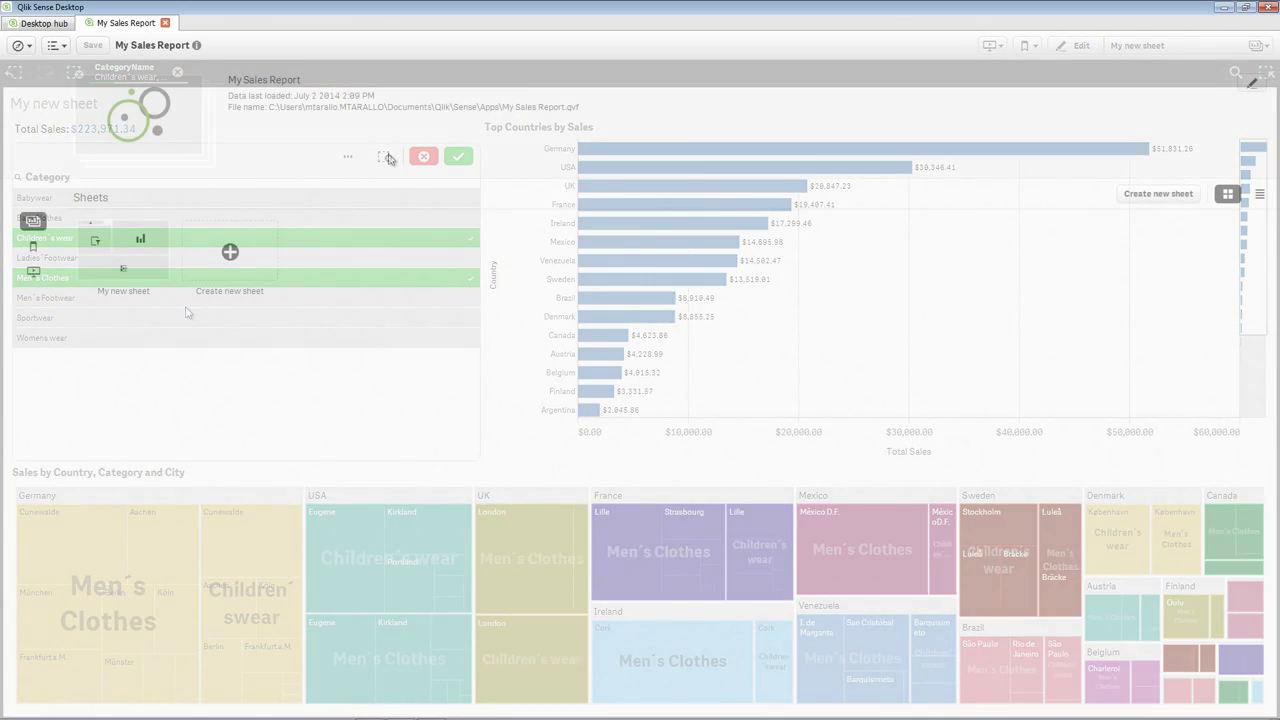